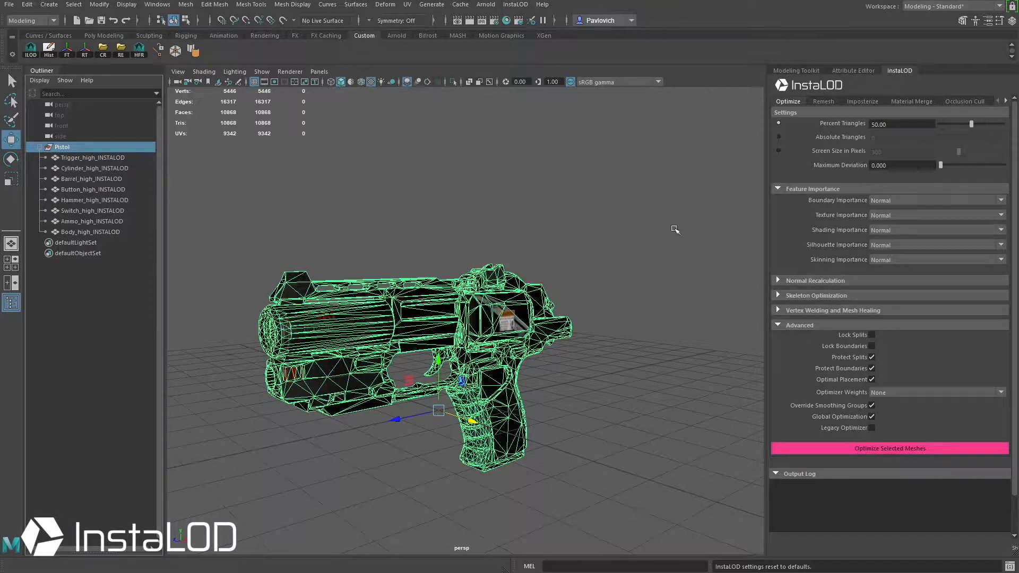
- Optimize the selected Pistol meshes at 50 percent triangles and move the reduced copy beside the original pistol
{"action": "left_click", "coordinate": [896, 450]}
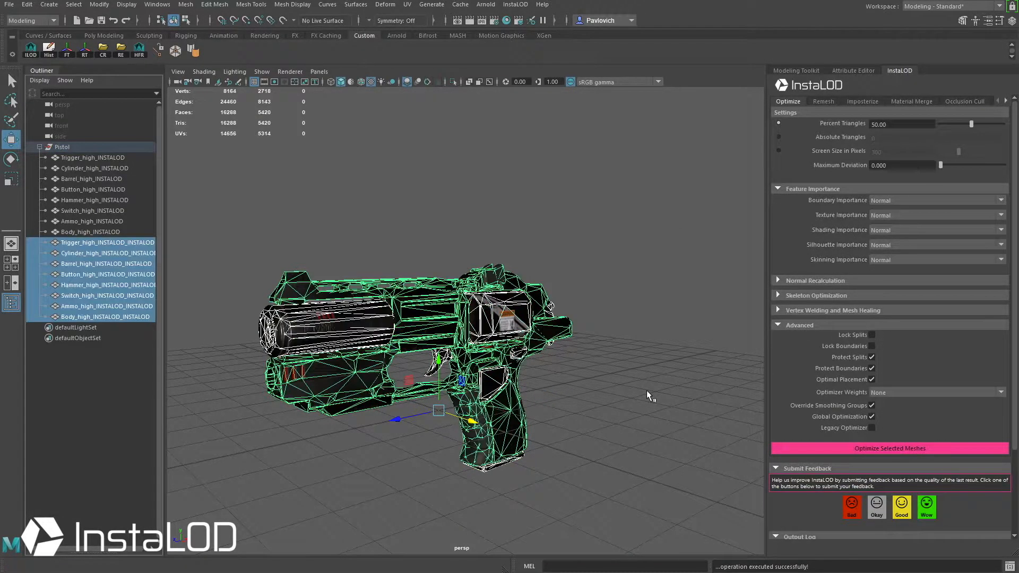
{"action": "left_click_drag", "start_coordinate": [525, 234], "coordinate": [557, 281], "text": "alt"}
{"action": "left_click_drag", "start_coordinate": [449, 367], "coordinate": [532, 350]}
- Compare the original and reduced pistols by selecting each in turn and reading their polygon counts
{"action": "left_click", "coordinate": [474, 172]}
{"action": "left_click_drag", "start_coordinate": [474, 225], "coordinate": [547, 217], "text": "alt"}
{"action": "left_click_drag", "start_coordinate": [465, 228], "coordinate": [611, 497]}
{"action": "left_click_drag", "start_coordinate": [650, 418], "coordinate": [516, 364], "text": "alt"}
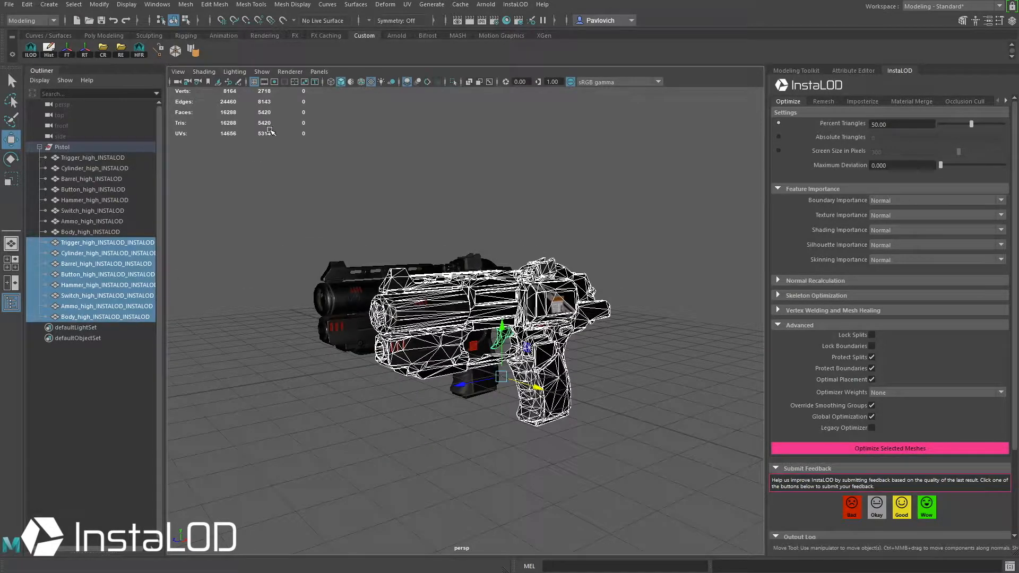
{"action": "left_click_drag", "start_coordinate": [297, 201], "coordinate": [470, 474], "text": "alt"}
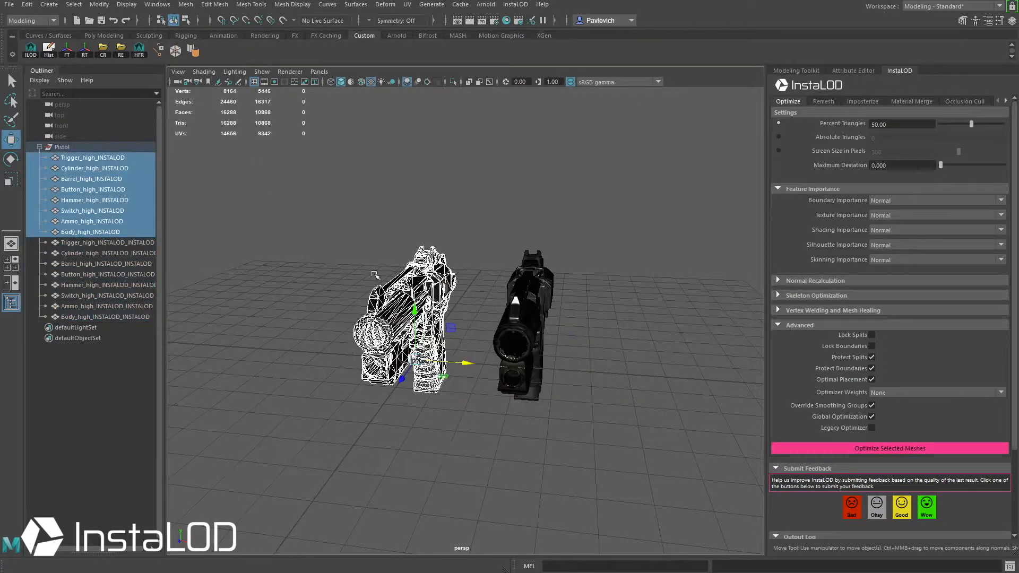
{"action": "mouse_move", "coordinate": [512, 226]}
{"action": "left_mouse_down", "text": "alt"}
{"action": "mouse_move", "coordinate": [473, 220]}
{"action": "mouse_move", "coordinate": [516, 225]}
{"action": "left_mouse_up", "text": "alt"}
{"action": "left_click_drag", "start_coordinate": [476, 222], "coordinate": [608, 482]}
{"action": "left_click_drag", "start_coordinate": [619, 439], "coordinate": [582, 404], "text": "alt"}
{"action": "middle_click_drag", "start_coordinate": [582, 403], "coordinate": [542, 406], "text": "alt"}
{"action": "right_click_drag", "start_coordinate": [542, 406], "coordinate": [566, 402], "text": "alt"}
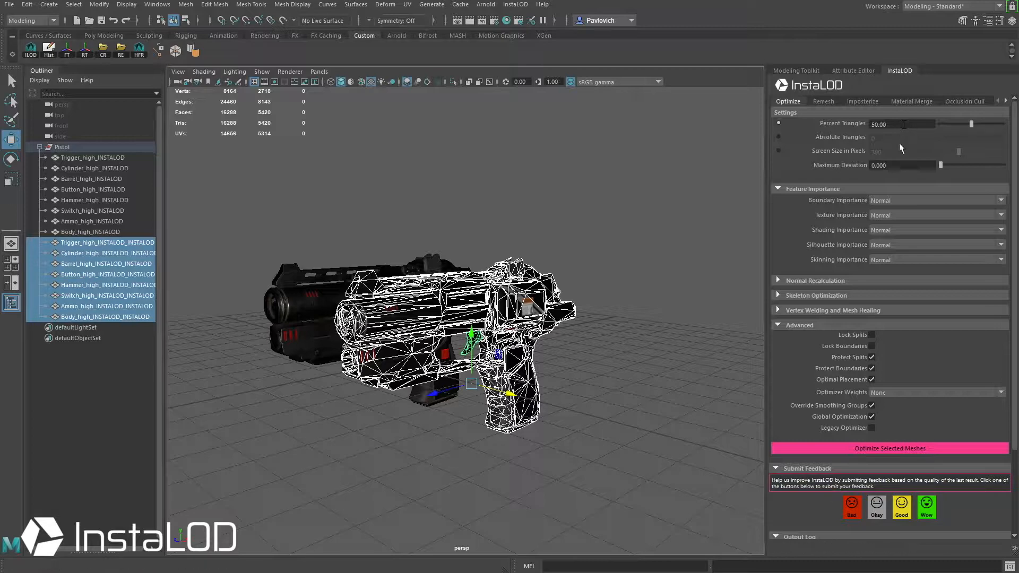
- Delete the reduced pistol copy, keeping only the original meshes under the Pistol group
{"action": "left_click_drag", "start_coordinate": [497, 215], "coordinate": [544, 213], "text": "alt"}
{"action": "left_click_drag", "start_coordinate": [447, 211], "coordinate": [627, 553]}
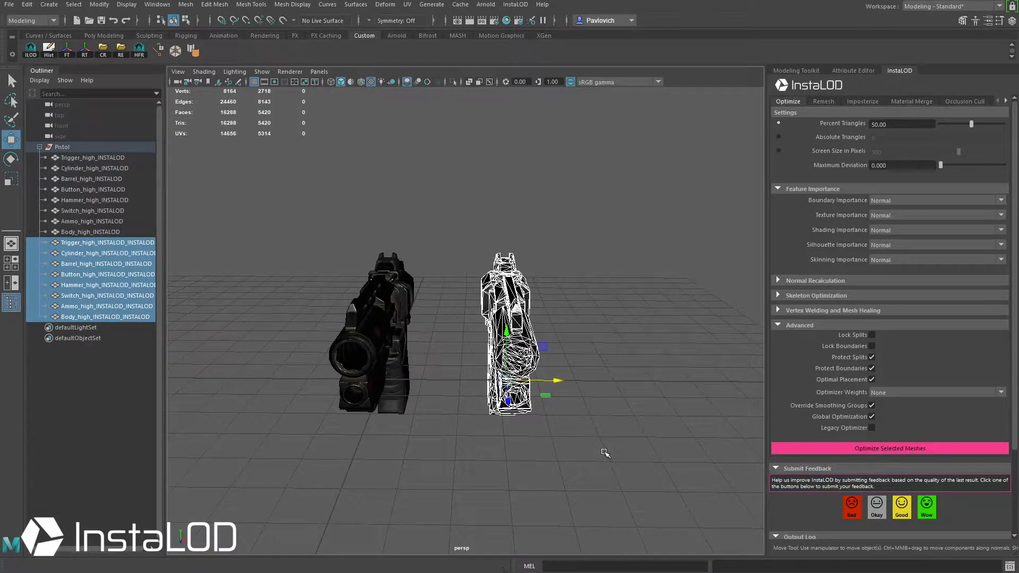
{"action": "key", "text": "Delete"}
{"action": "left_click_drag", "start_coordinate": [546, 353], "coordinate": [475, 340], "text": "alt"}
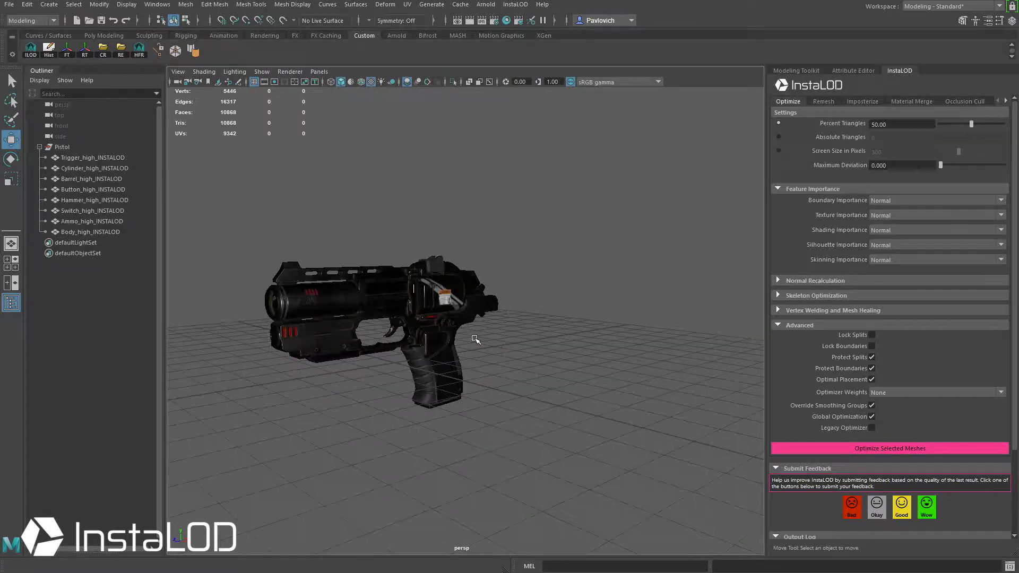
{"action": "left_click_drag", "start_coordinate": [388, 272], "coordinate": [521, 332], "text": "alt"}
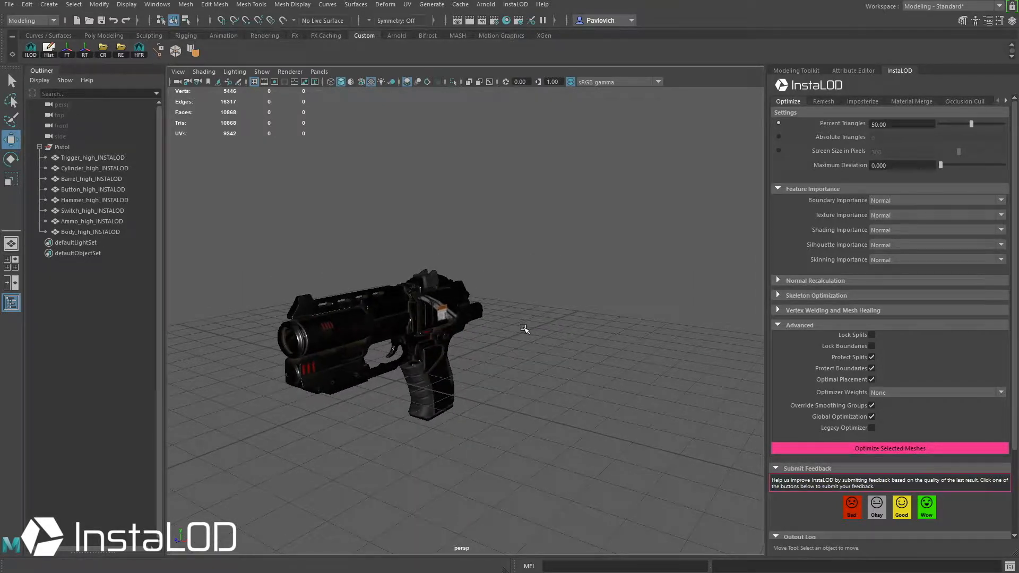
- Set Percent Triangles to 100 and save the optimize settings as a batch profile named LOD0
{"action": "left_click_drag", "start_coordinate": [897, 125], "coordinate": [855, 127]}
{"action": "type", "text": "100"}
{"action": "key", "text": "Return"}
{"action": "right_click", "coordinate": [872, 447]}
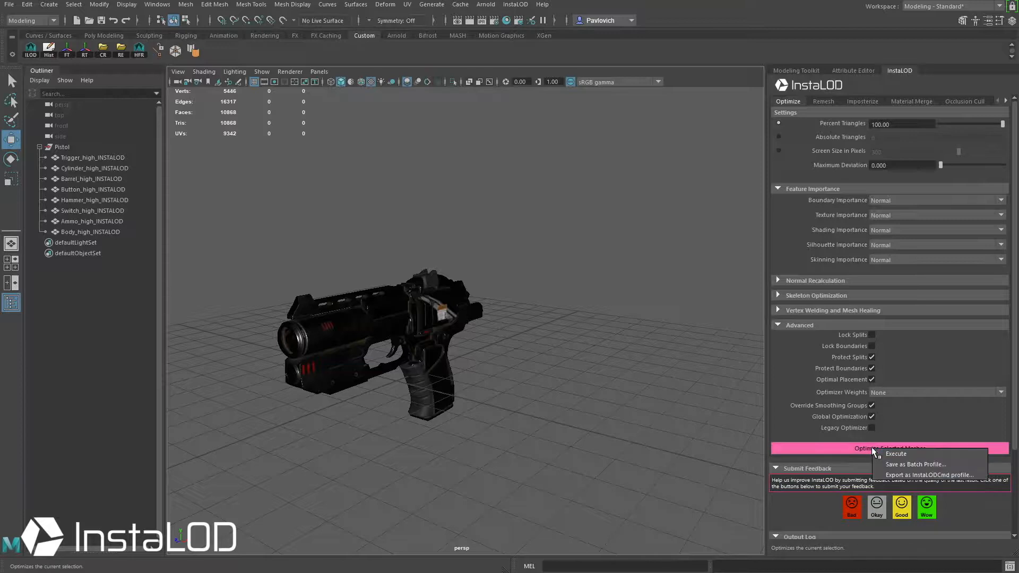
{"action": "left_click", "coordinate": [914, 464]}
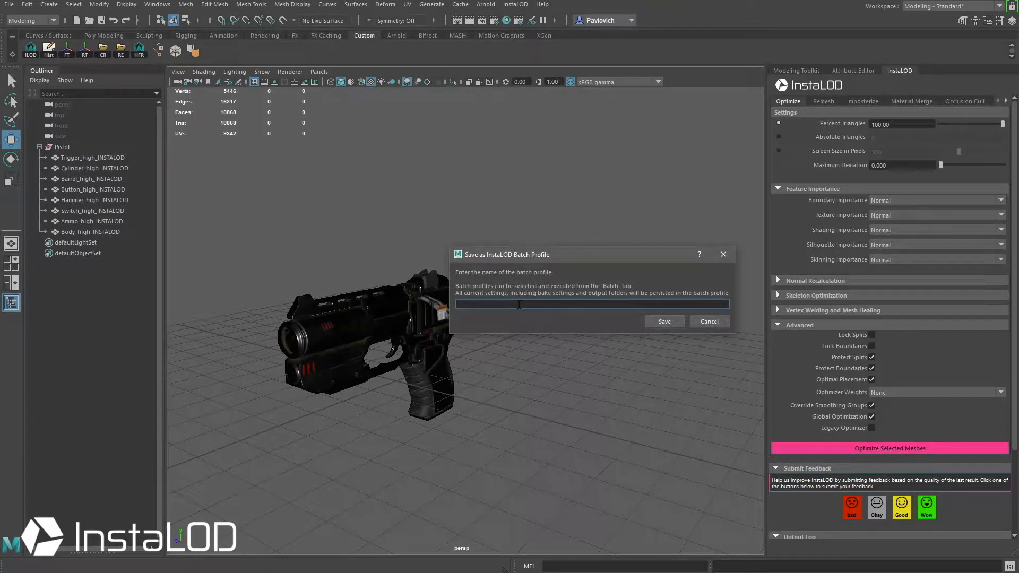
{"action": "key", "text": "Return"}
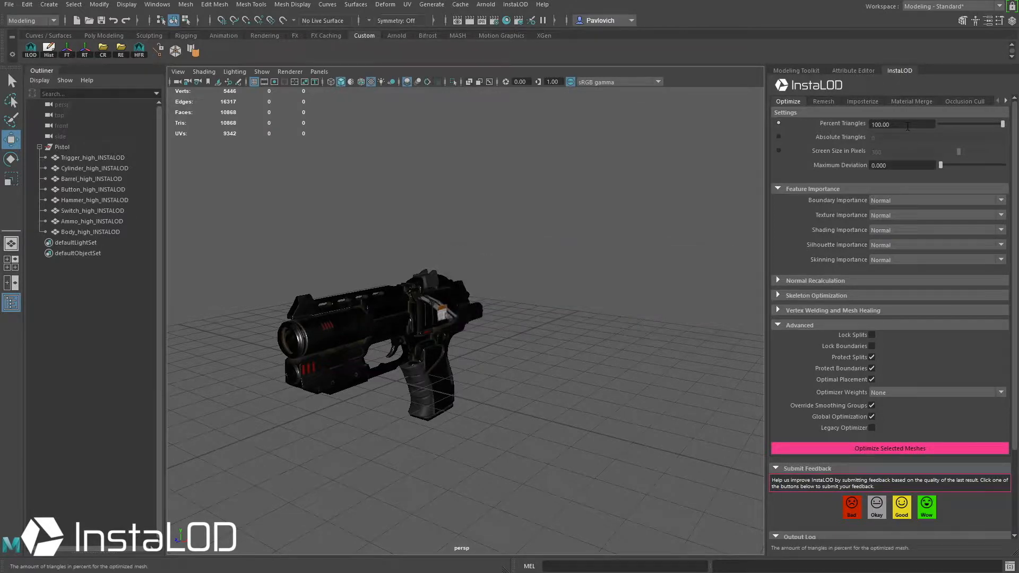
- Set Percent Triangles to 50 and save the optimize settings as a batch profile named LOD1
{"action": "type", "text": "50"}
{"action": "key", "text": "Return"}
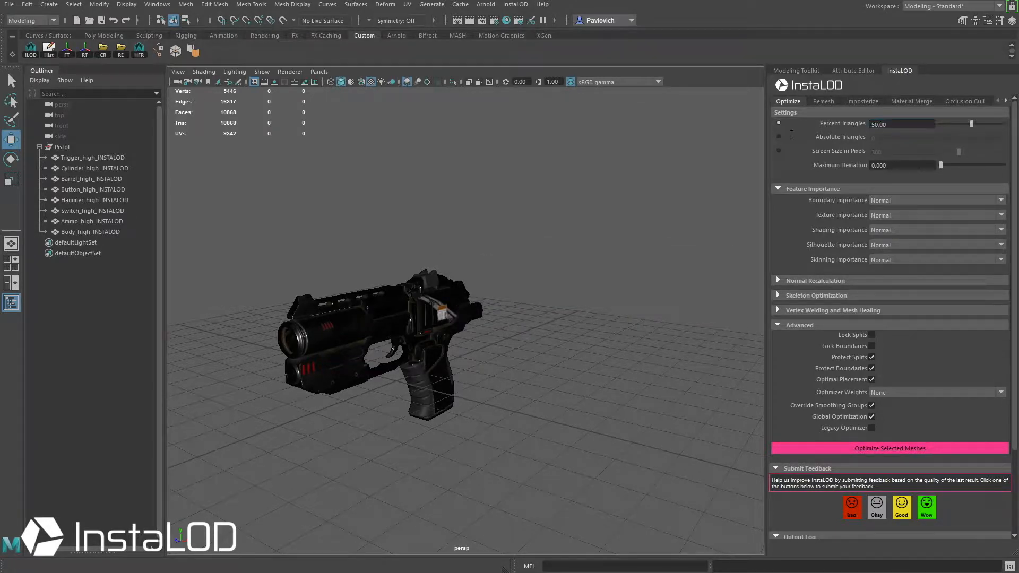
{"action": "right_click", "coordinate": [861, 449]}
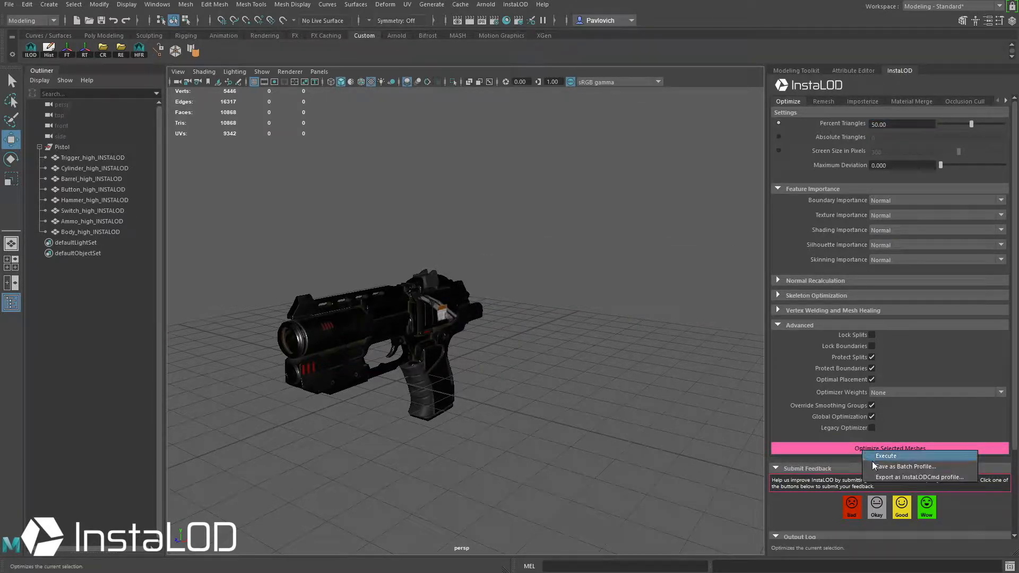
{"action": "left_click", "coordinate": [874, 464]}
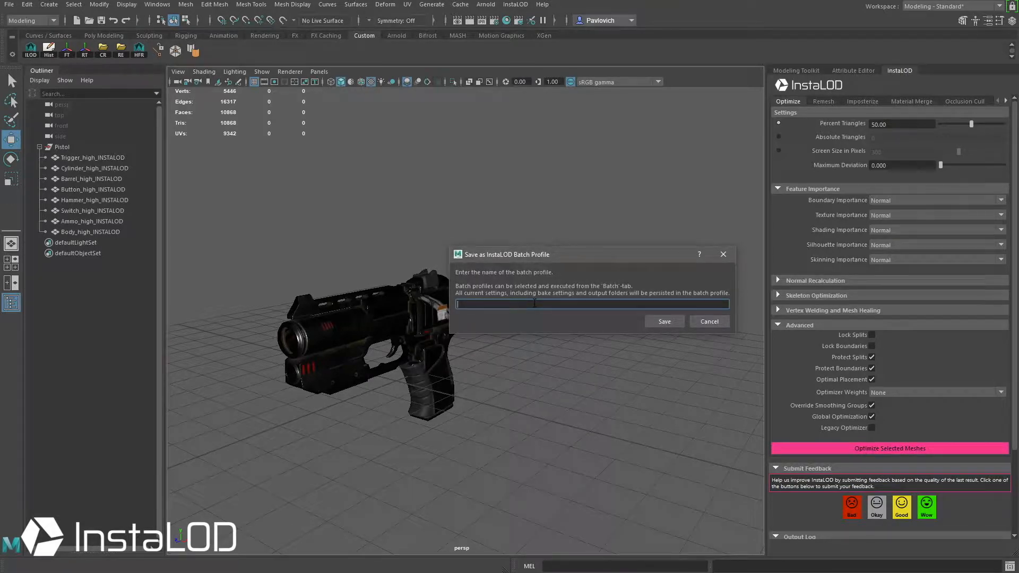
{"action": "key", "text": "Return"}
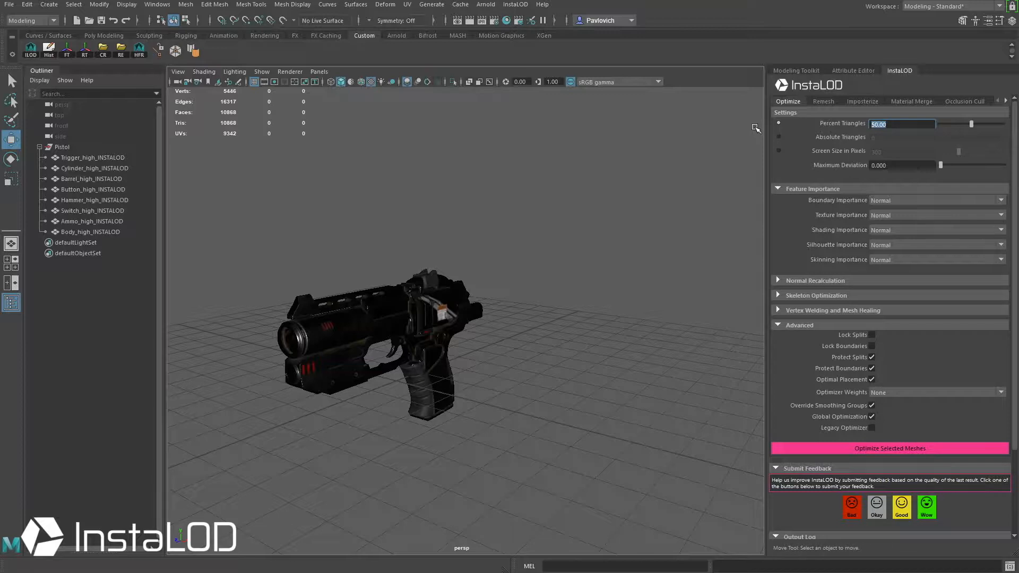
- Set Percent Triangles to 25 and save the optimize settings as a batch profile named LOD2
{"action": "type", "text": "25"}
{"action": "key", "text": "Return"}
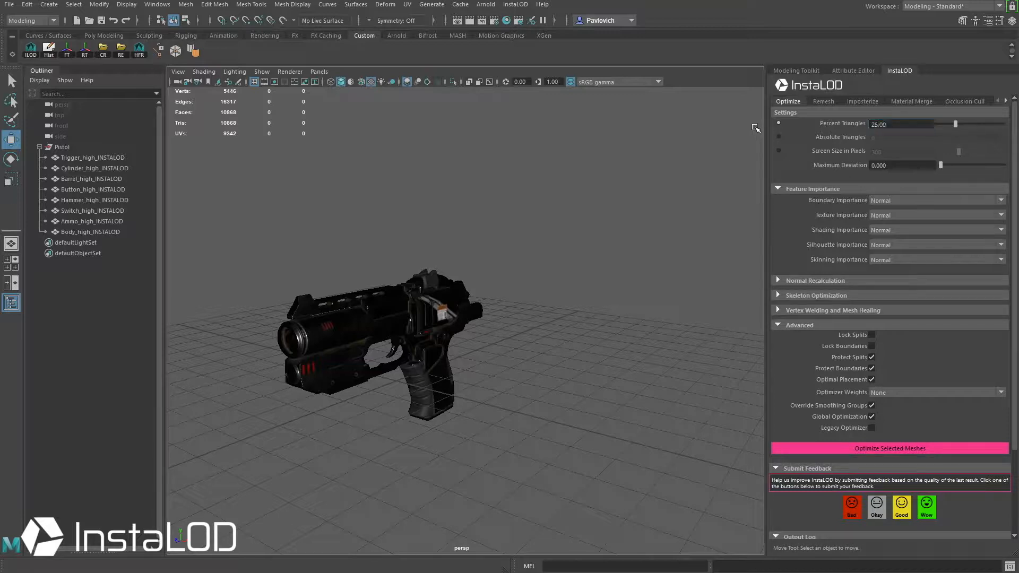
{"action": "right_click", "coordinate": [895, 450]}
{"action": "left_click", "coordinate": [913, 467]}
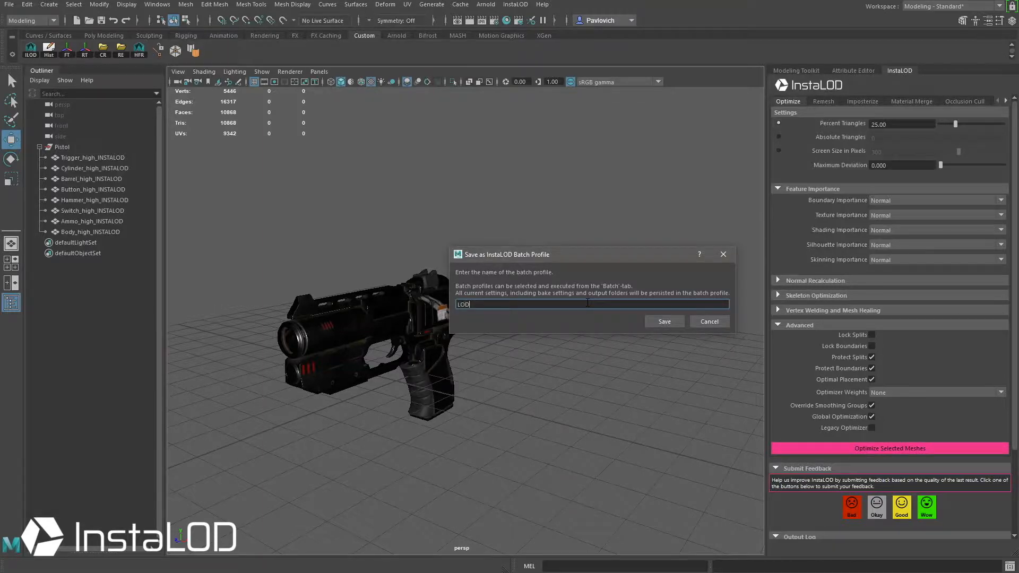
{"action": "key", "text": "Return"}
- Set Percent Triangles to 12.5 and save the optimize settings as a batch profile named LOD3
{"action": "left_click_drag", "start_coordinate": [897, 124], "coordinate": [737, 135]}
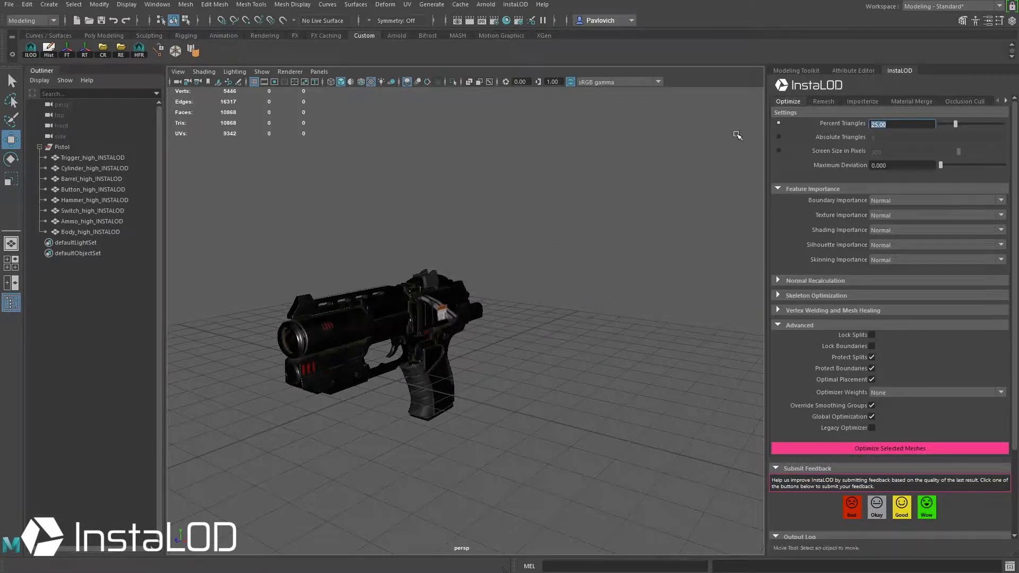
{"action": "type", "text": "12.5"}
{"action": "key", "text": "Return"}
{"action": "right_click", "coordinate": [881, 448]}
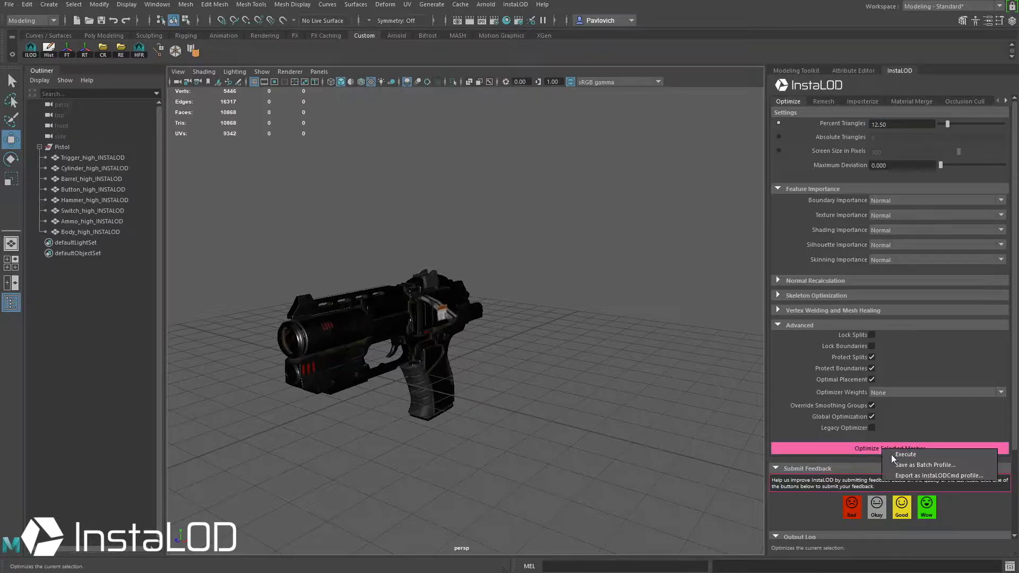
{"action": "left_click", "coordinate": [901, 464]}
{"action": "type", "text": "LOD3"}
{"action": "key", "text": "Return"}
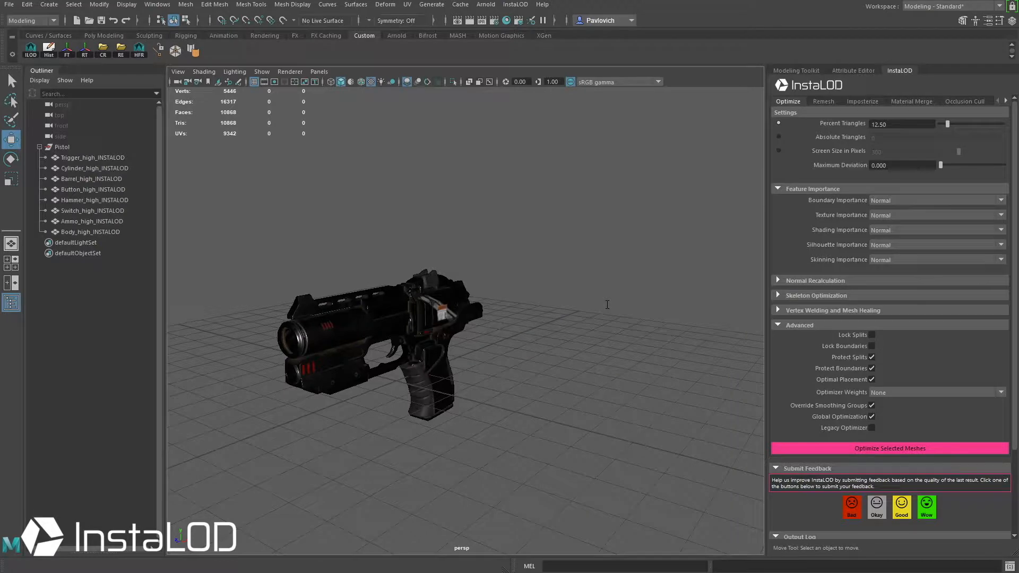
- Enable the batch profiles LOD0, LOD1, LOD2 and LOD3 and execute the batch on the Pistol group
{"action": "left_click", "coordinate": [1008, 100]}
{"action": "left_click", "coordinate": [1008, 100]}
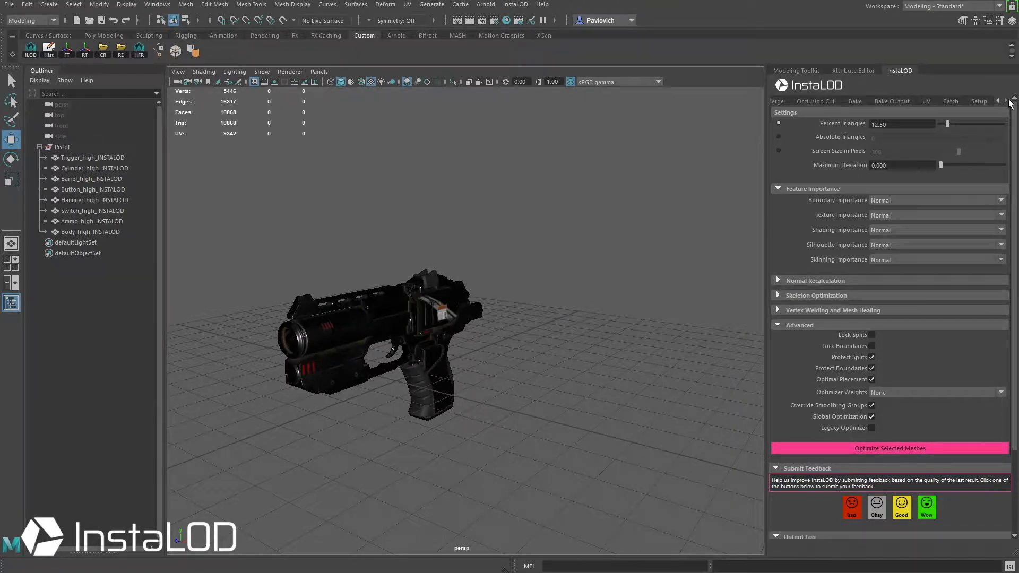
{"action": "left_click", "coordinate": [949, 101]}
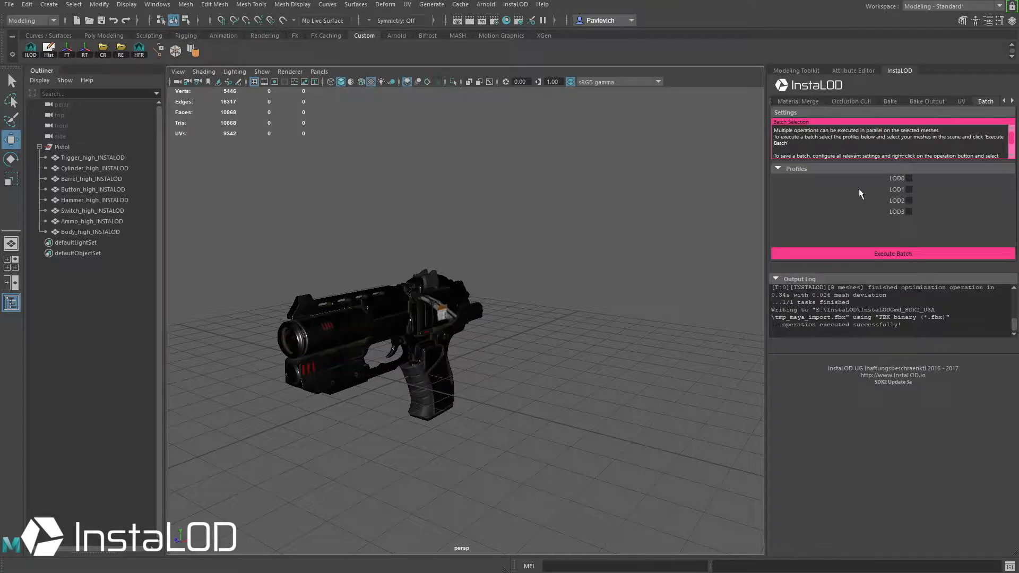
{"action": "left_click", "coordinate": [909, 179]}
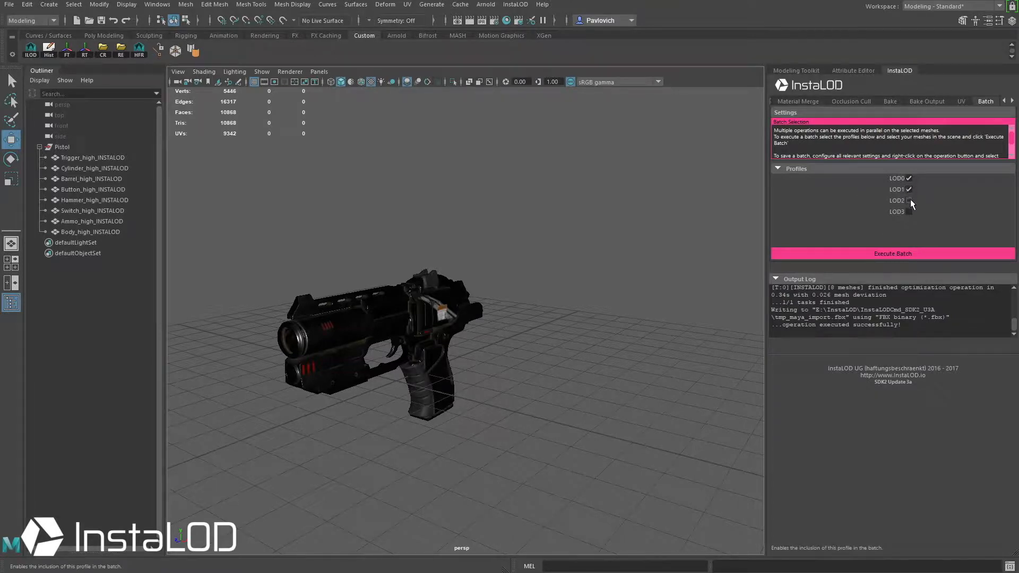
{"action": "left_click", "coordinate": [62, 147]}
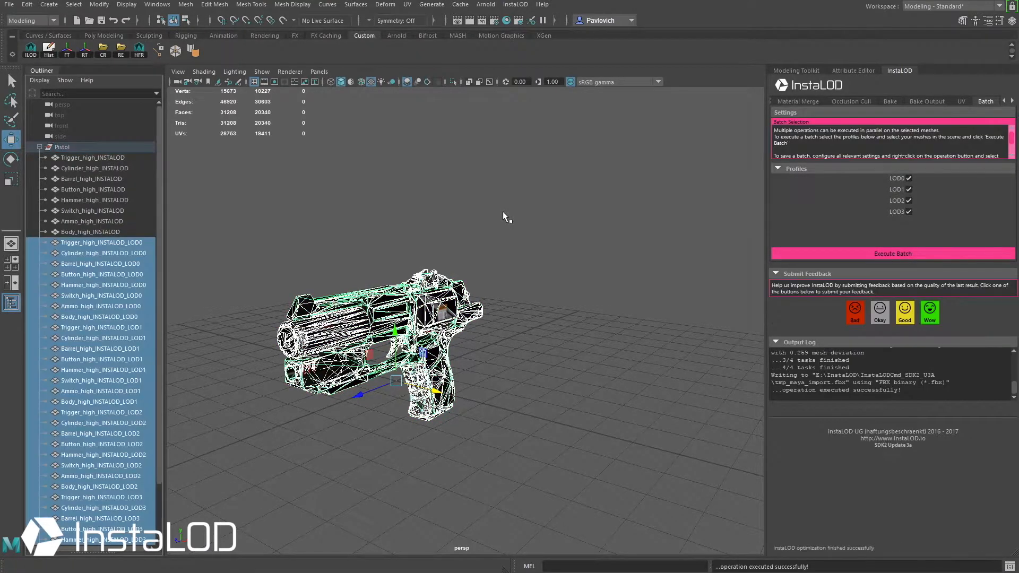
- Delete all the generated LOD0 to LOD3 meshes from the Pistol group
{"action": "scroll", "coordinate": [110, 320], "scroll_direction": "down", "scroll_amount": 2}
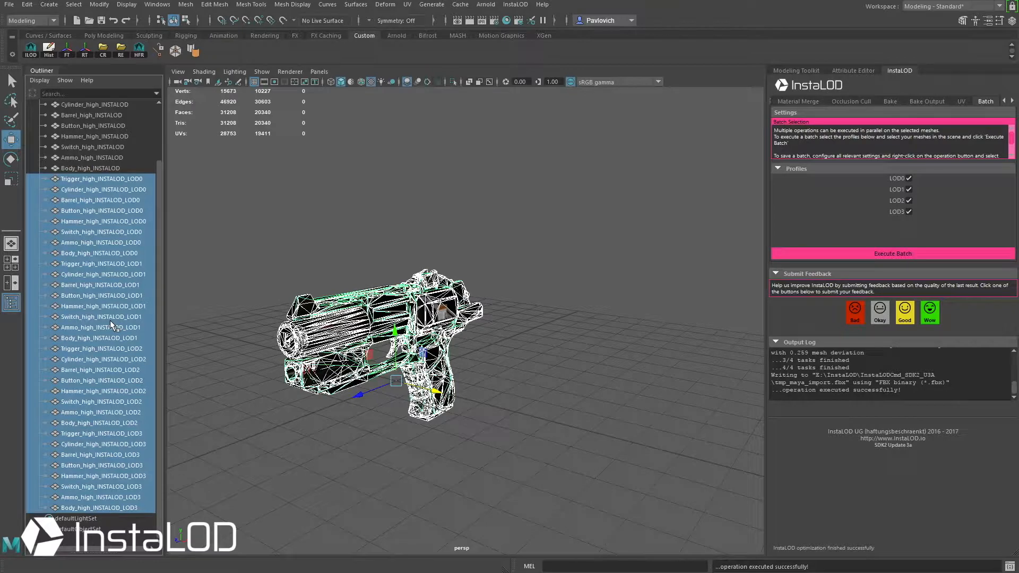
{"action": "left_click_drag", "start_coordinate": [399, 236], "coordinate": [418, 212], "text": "alt"}
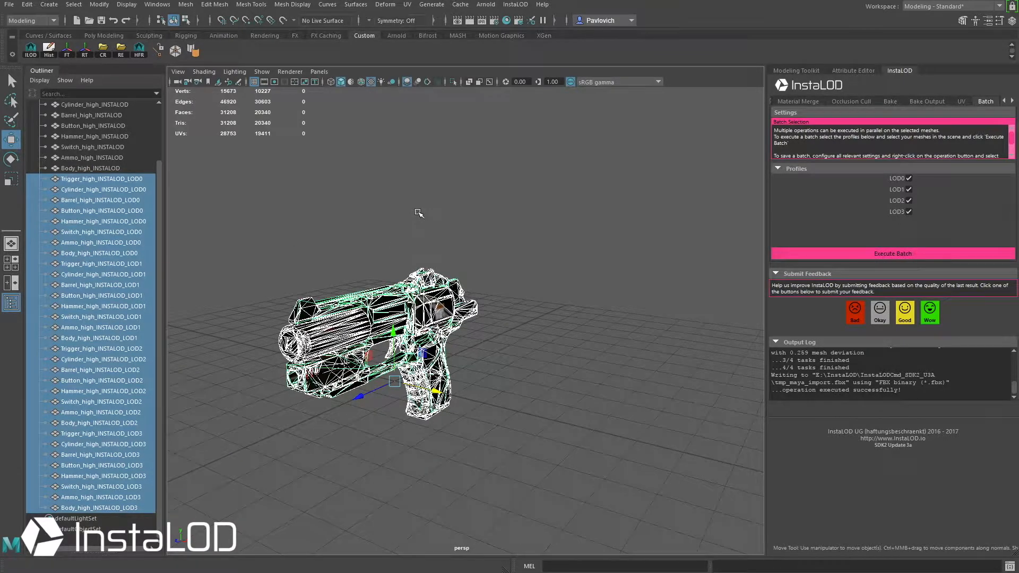
{"action": "key", "text": "Delete"}
- Enable Create LOD Groups in the InstaLOD global settings
{"action": "left_click", "coordinate": [1012, 101]}
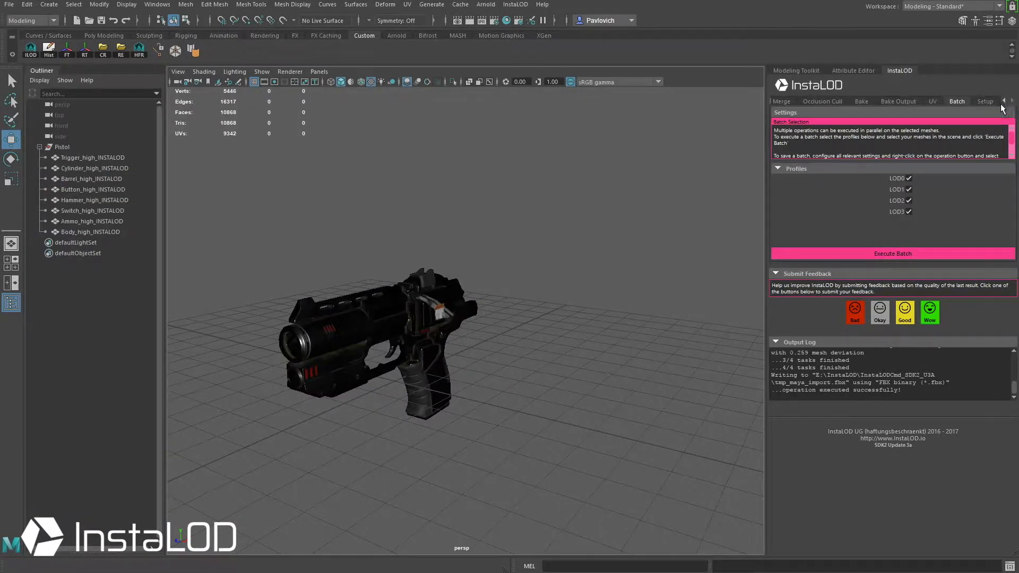
{"action": "left_click", "coordinate": [979, 101]}
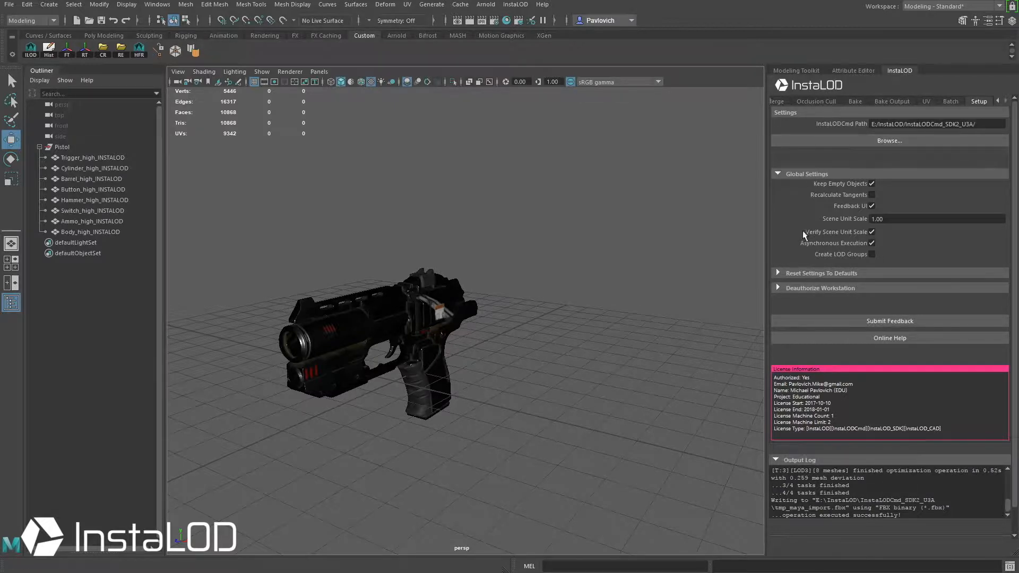
{"action": "left_click", "coordinate": [871, 255]}
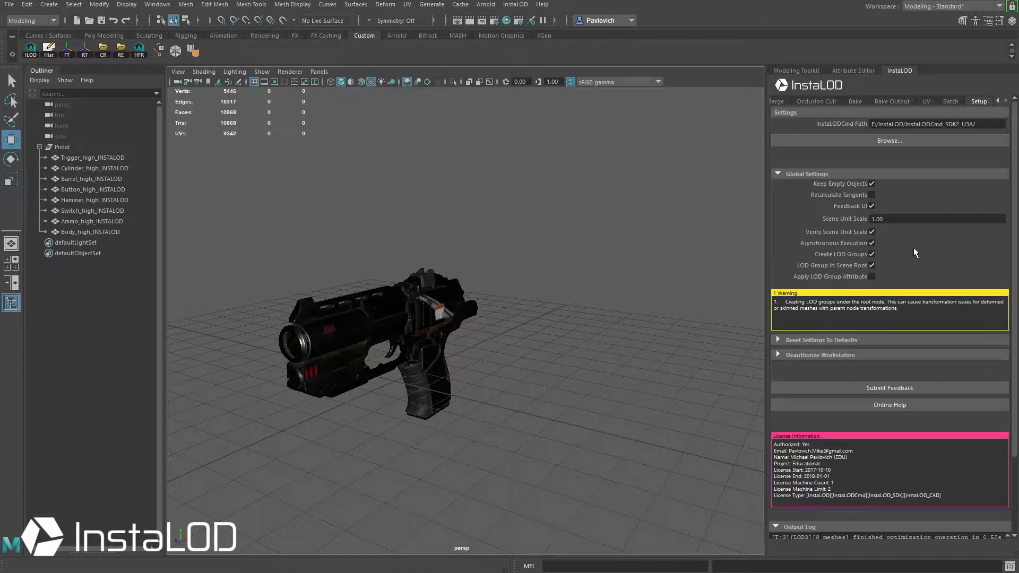
- Execute the batch with the LOD0 to LOD3 profiles on the Pistol group to generate grouped LODs
{"action": "left_click", "coordinate": [946, 101]}
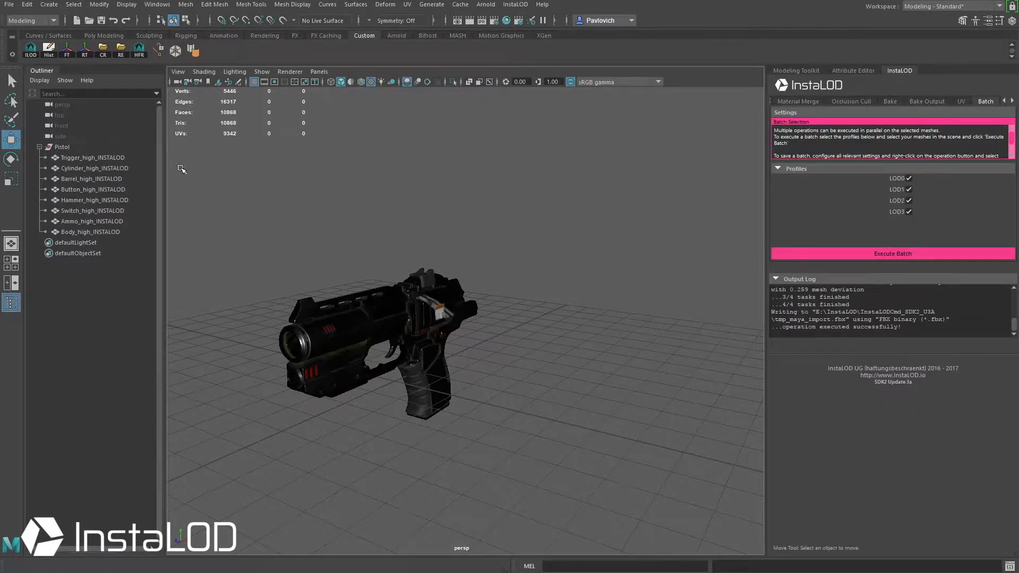
{"action": "left_click", "coordinate": [69, 147]}
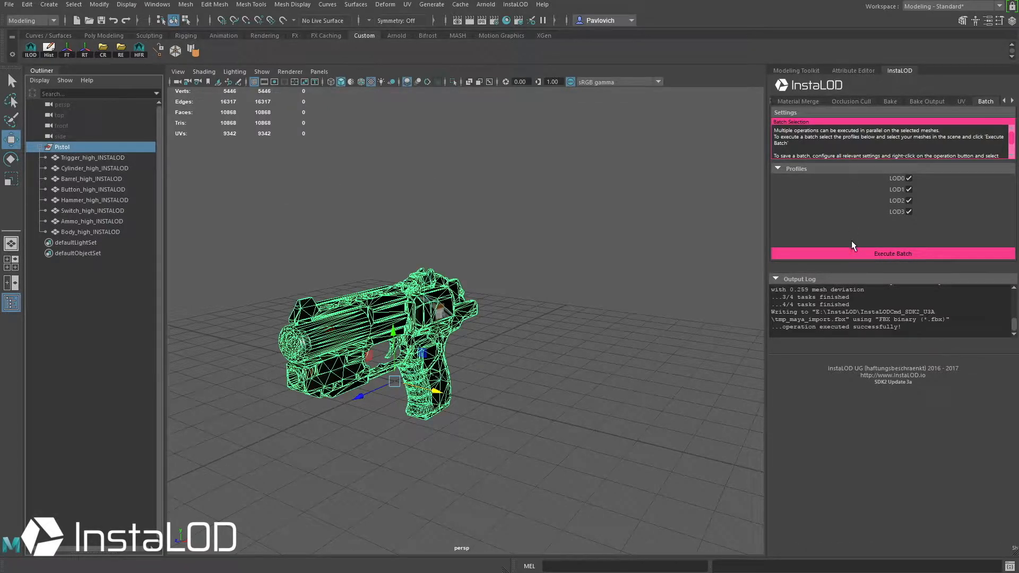
{"action": "left_click", "coordinate": [876, 254]}
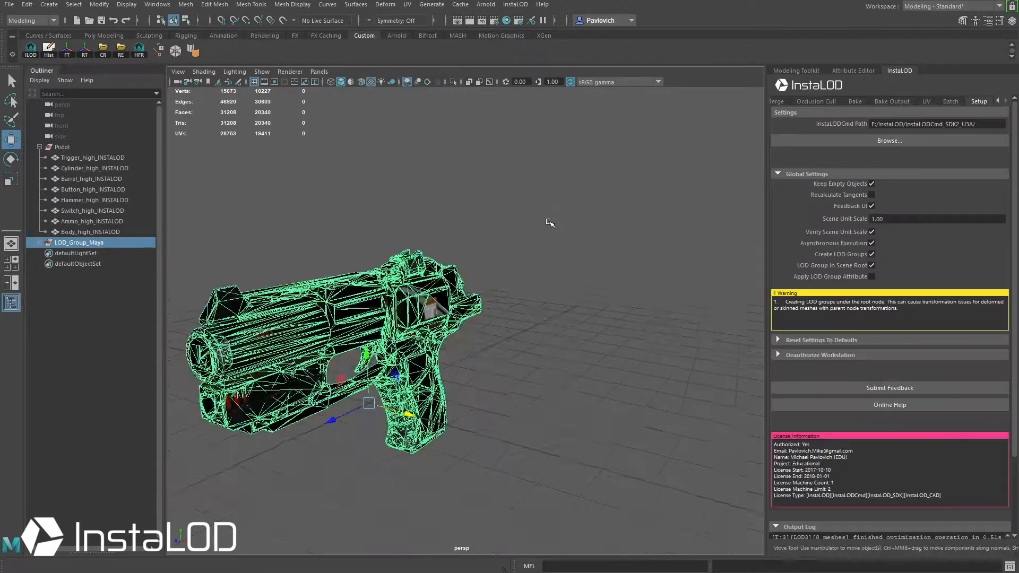
- Expand LOD_Group_Maya and examine the LOD0, LOD1, LOD2 and LOD3 groups by selecting each one
{"action": "left_click_drag", "start_coordinate": [550, 221], "coordinate": [196, 275], "text": "alt"}
{"action": "left_click", "coordinate": [39, 243]}
{"action": "left_click", "coordinate": [70, 253]}
{"action": "left_click", "coordinate": [67, 264]}
{"action": "left_click", "coordinate": [65, 274]}
{"action": "left_click", "coordinate": [67, 284]}
{"action": "left_click", "coordinate": [68, 274]}
{"action": "left_click", "coordinate": [69, 262]}
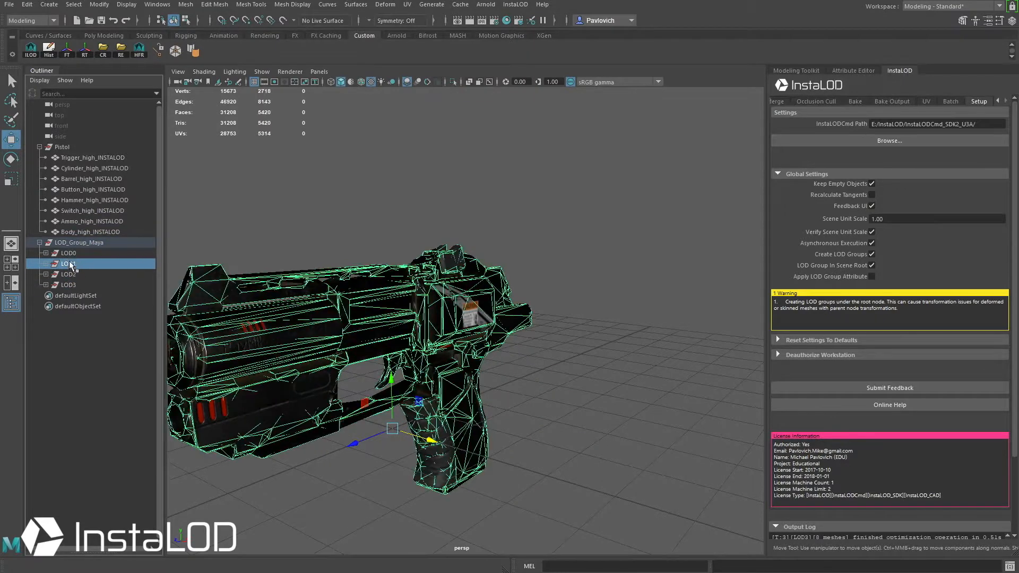
{"action": "left_click", "coordinate": [68, 253]}
{"action": "key", "text": "f"}
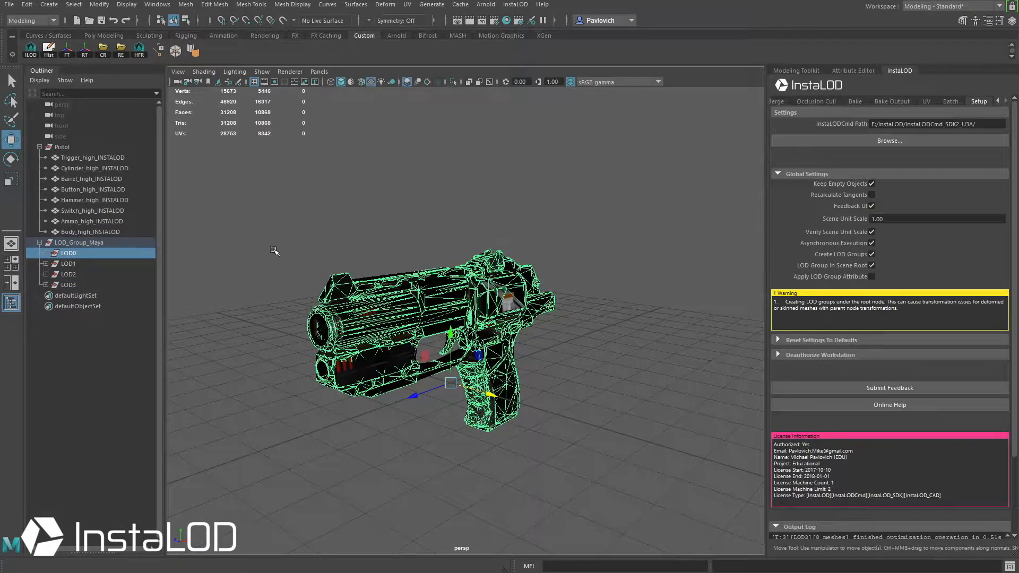
- Enable Apply LOD Group Attribute in the global settings and delete the existing LOD_Group_Maya group
{"action": "left_click", "coordinate": [872, 277]}
{"action": "left_click", "coordinate": [69, 242]}
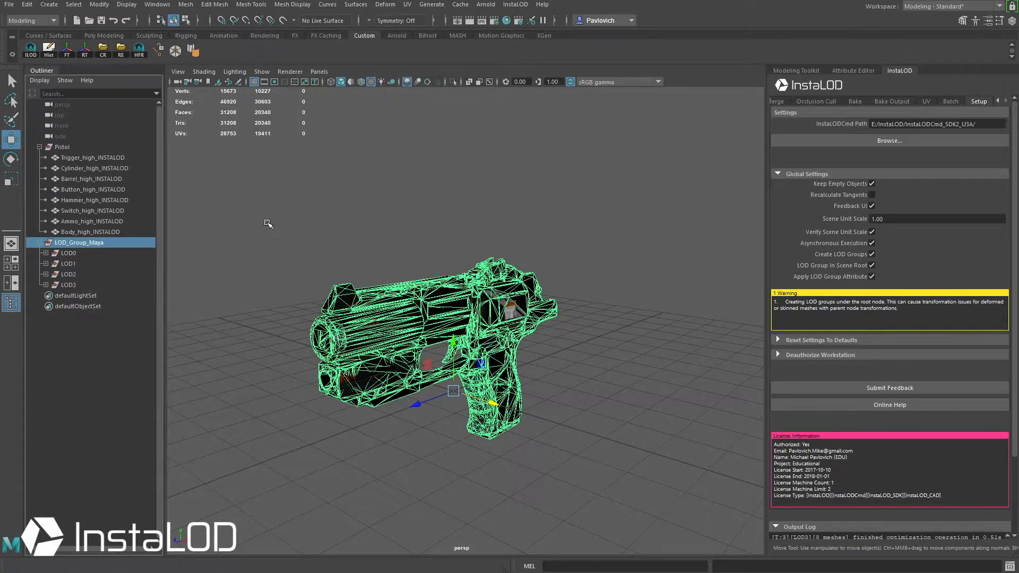
{"action": "key", "text": "Delete"}
- Execute the batch with the LOD0 to LOD3 profiles on the Pistol group and inspect LOD0 in the resulting LOD_Group_Maya
{"action": "left_click", "coordinate": [64, 148]}
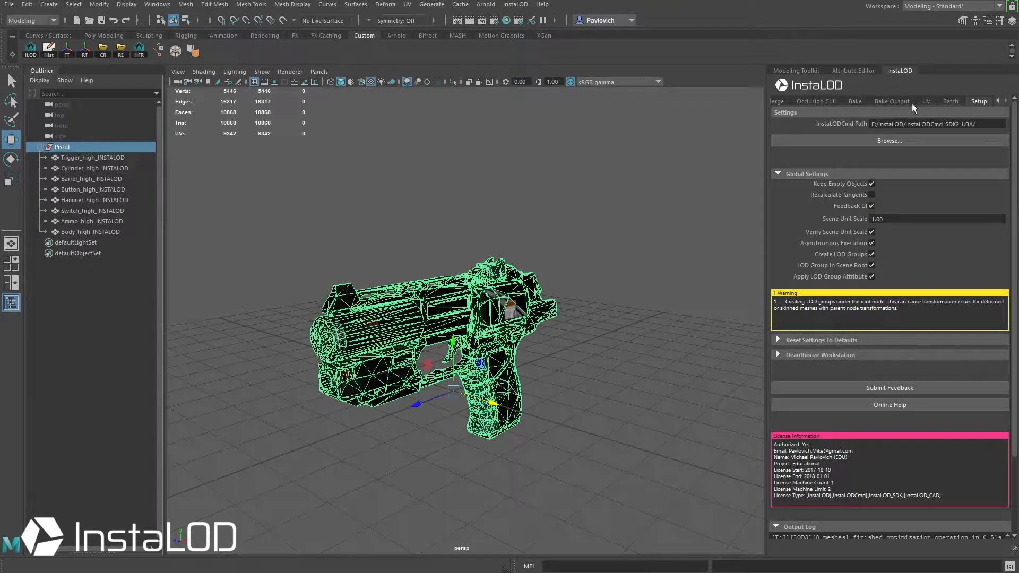
{"action": "left_click", "coordinate": [949, 101]}
{"action": "left_click", "coordinate": [903, 254]}
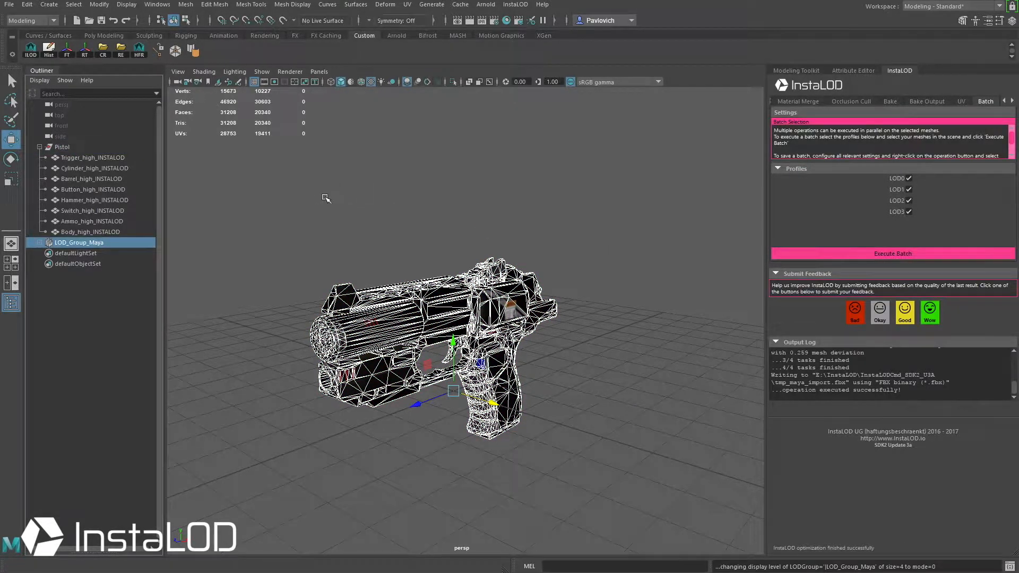
{"action": "left_click", "coordinate": [39, 243]}
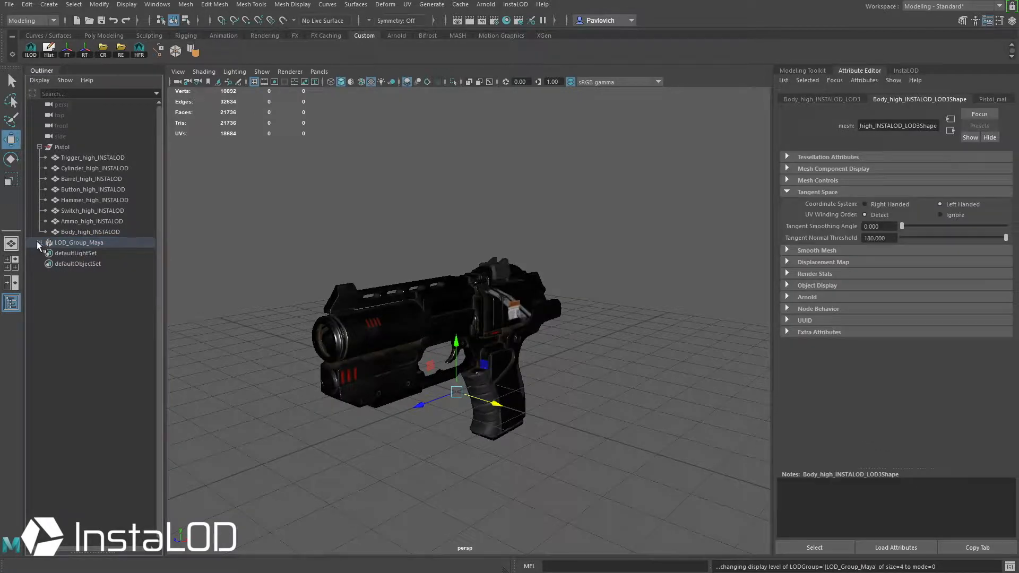
{"action": "left_click", "coordinate": [39, 243]}
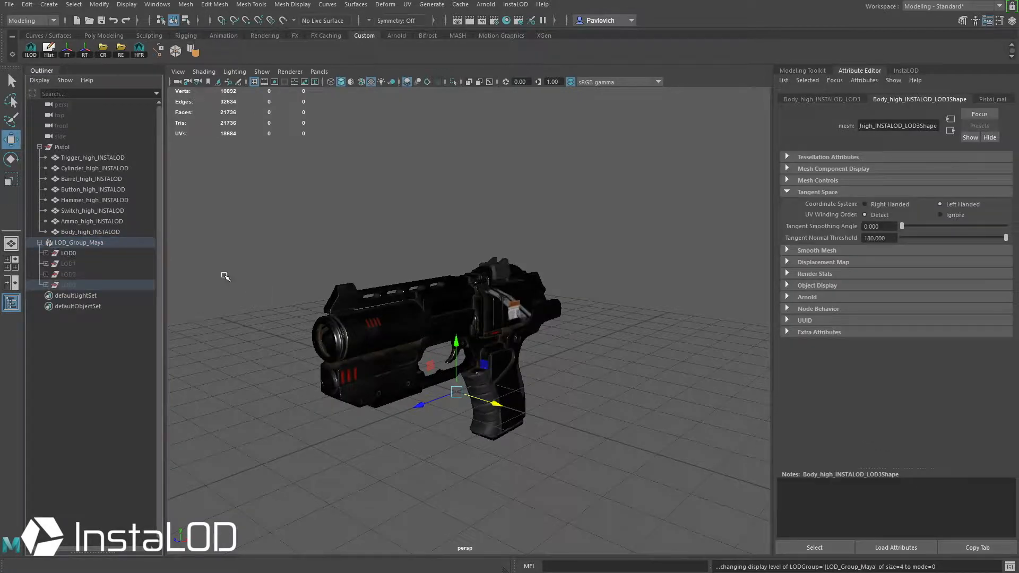
{"action": "left_click", "coordinate": [79, 253]}
- Hide the grid in the perspective viewport and clear the selection
{"action": "left_click", "coordinate": [261, 71]}
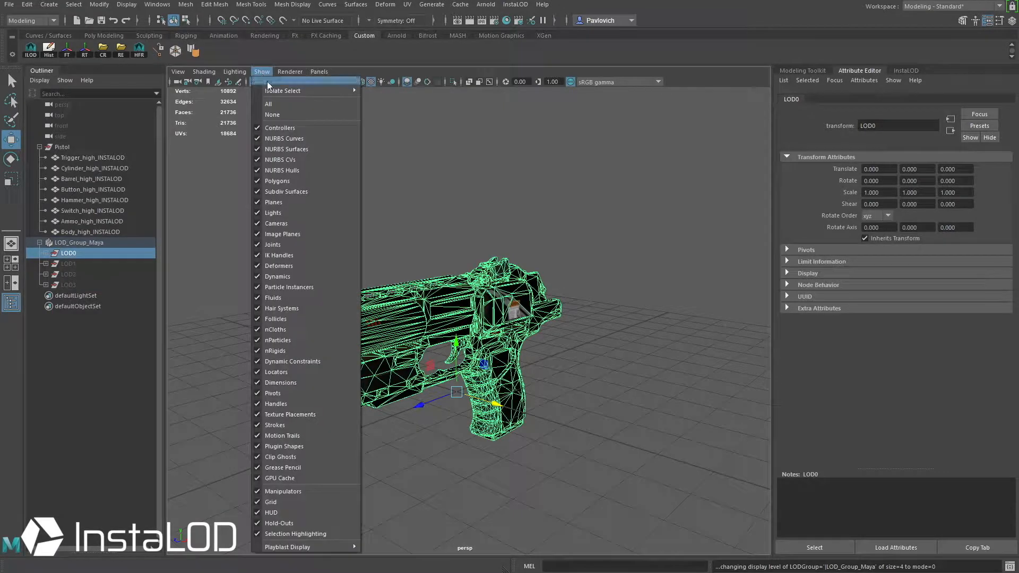
{"action": "left_click", "coordinate": [281, 493]}
{"action": "left_click", "coordinate": [611, 220]}
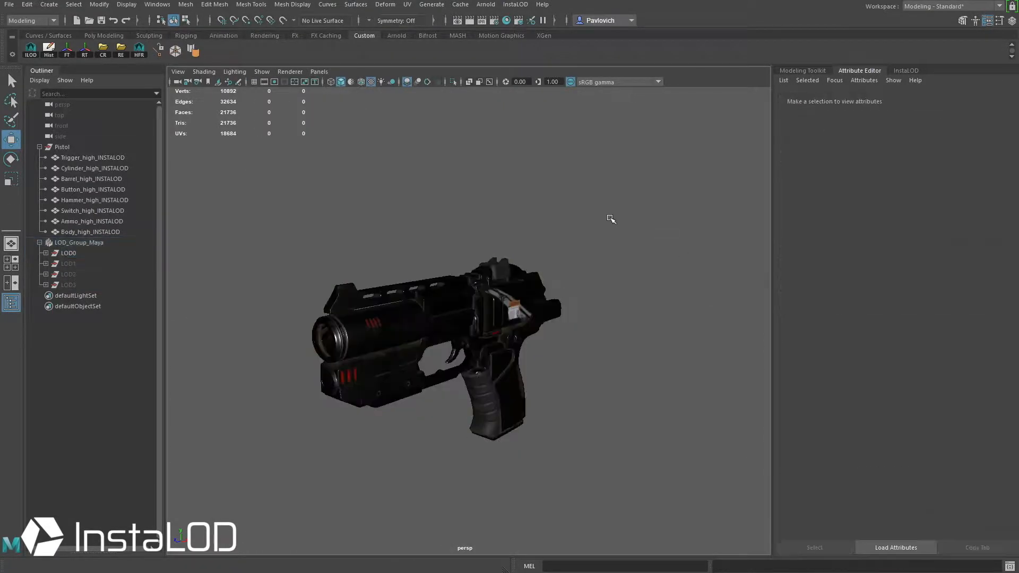
- Zoom the camera toward and away from the pistol to examine how LOD_Group_Maya switches levels with distance
{"action": "right_click_drag", "start_coordinate": [466, 227], "coordinate": [642, 261], "text": "alt"}
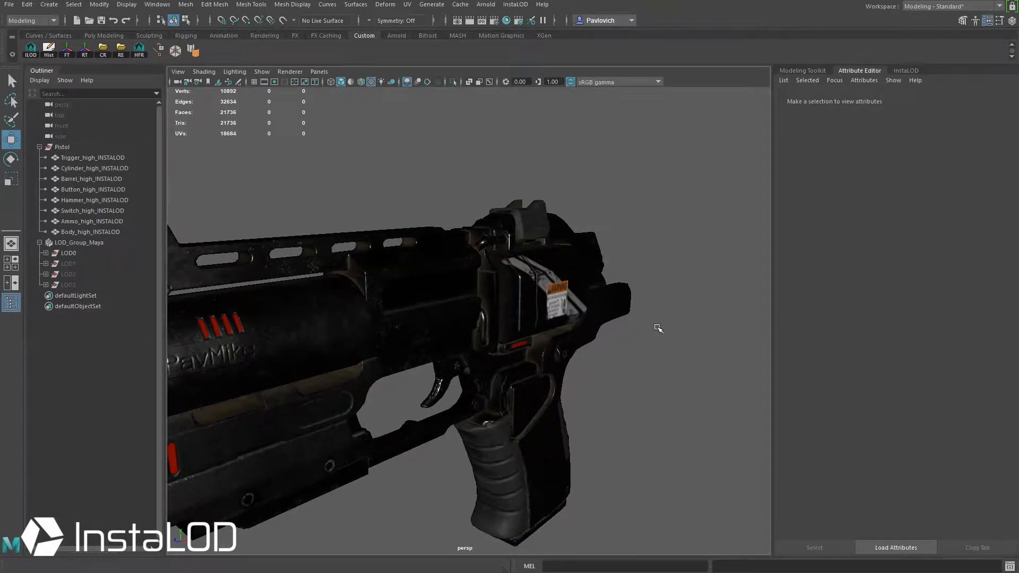
{"action": "left_click_drag", "start_coordinate": [666, 330], "coordinate": [630, 332], "text": "alt"}
{"action": "right_click_drag", "start_coordinate": [630, 333], "coordinate": [269, 335], "text": "alt"}
{"action": "right_click_drag", "start_coordinate": [648, 258], "coordinate": [298, 265], "text": "alt"}
{"action": "right_click_drag", "start_coordinate": [393, 234], "coordinate": [631, 264], "text": "alt"}
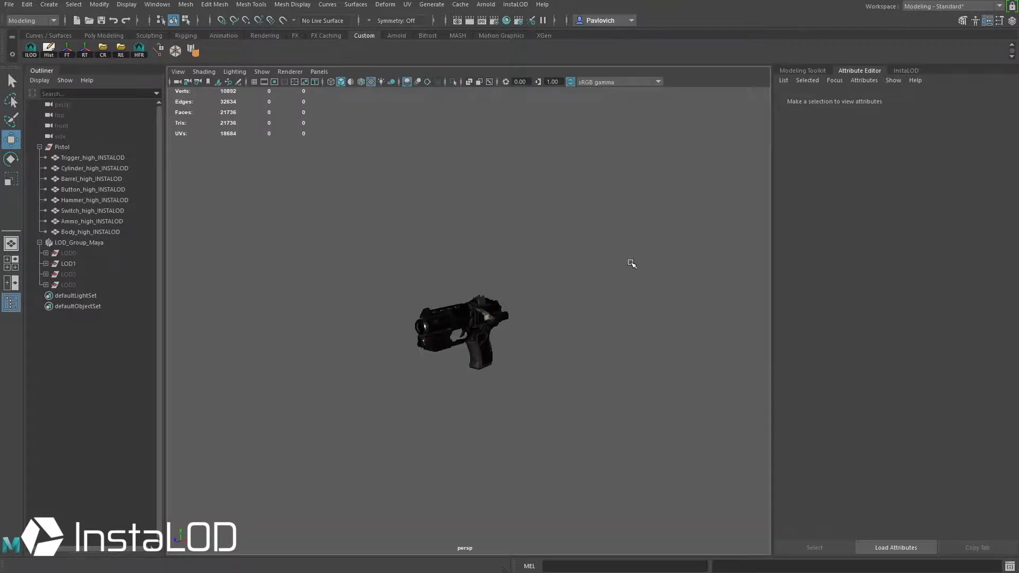
{"action": "right_click_drag", "start_coordinate": [638, 329], "coordinate": [572, 330], "text": "alt"}
{"action": "right_click_drag", "start_coordinate": [665, 318], "coordinate": [571, 307], "text": "alt"}
{"action": "right_click_drag", "start_coordinate": [507, 247], "coordinate": [747, 308], "text": "alt"}
{"action": "right_click_drag", "start_coordinate": [372, 205], "coordinate": [709, 267], "text": "alt"}
{"action": "left_click_drag", "start_coordinate": [710, 268], "coordinate": [642, 246], "text": "alt"}
- Raise the Emissive Intensity of the Pistol_mat material through the pistol's cylinder mesh
{"action": "left_click", "coordinate": [535, 291]}
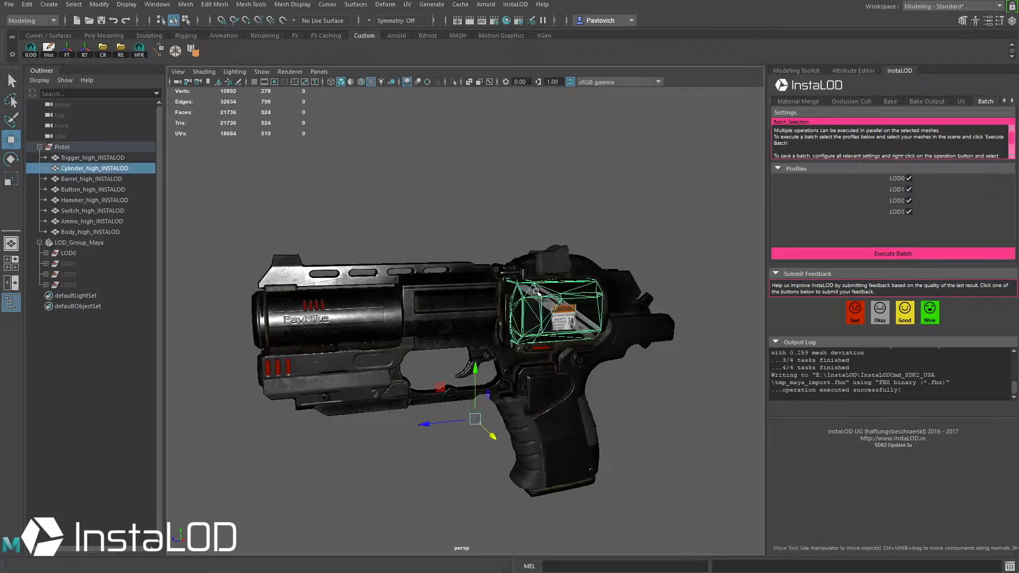
{"action": "left_click", "coordinate": [868, 70]}
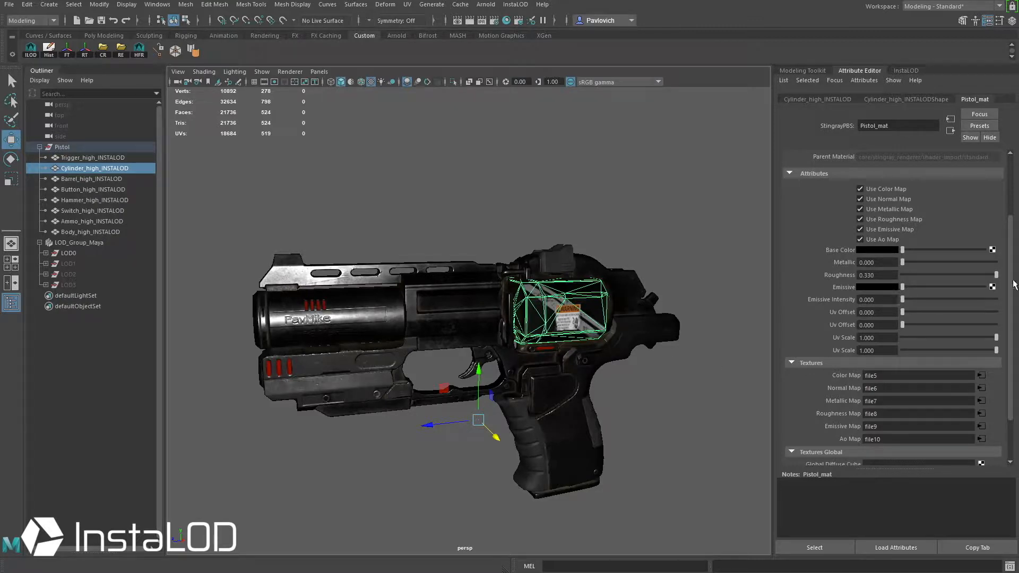
{"action": "scroll", "coordinate": [868, 308], "scroll_direction": "up", "scroll_amount": 3}
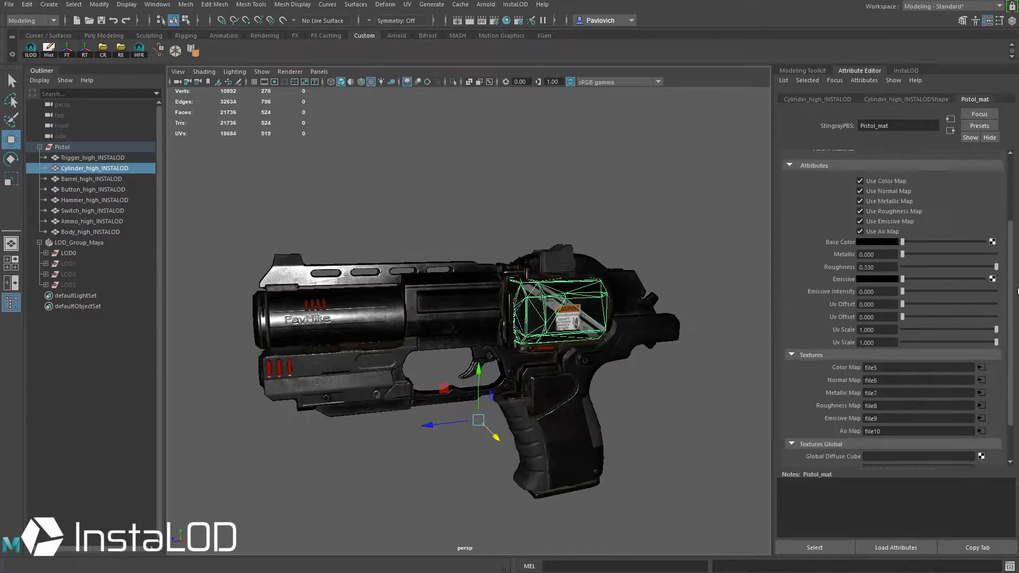
{"action": "left_click_drag", "start_coordinate": [912, 310], "coordinate": [996, 310]}
{"action": "left_click_drag", "start_coordinate": [477, 239], "coordinate": [541, 204], "text": "alt"}
{"action": "left_click", "coordinate": [572, 228]}
- Check the Lod Attributes of LOD_Group_Maya, then collapse and hide the original Pistol group
{"action": "right_click_drag", "start_coordinate": [541, 204], "coordinate": [391, 227], "text": "alt"}
{"action": "left_click_drag", "start_coordinate": [391, 227], "coordinate": [398, 216], "text": "alt"}
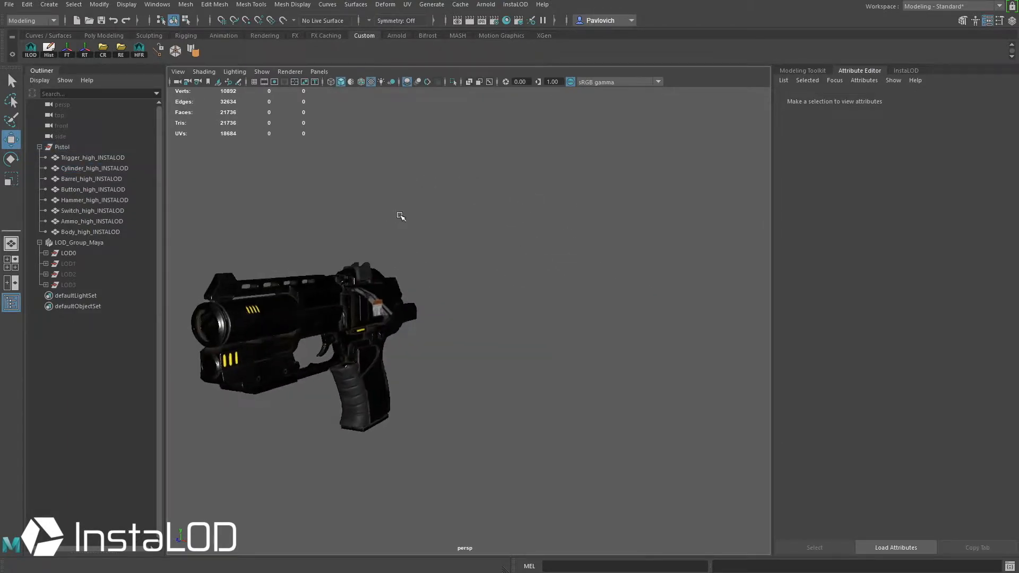
{"action": "left_click", "coordinate": [83, 242]}
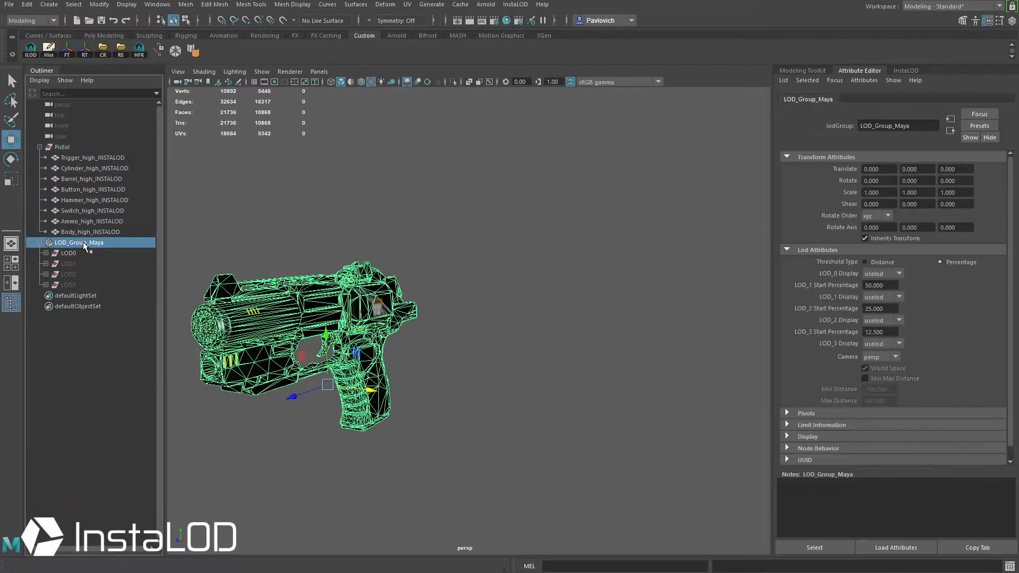
{"action": "left_click", "coordinate": [39, 147]}
{"action": "left_click", "coordinate": [72, 148]}
{"action": "key", "text": "ctrl+h"}
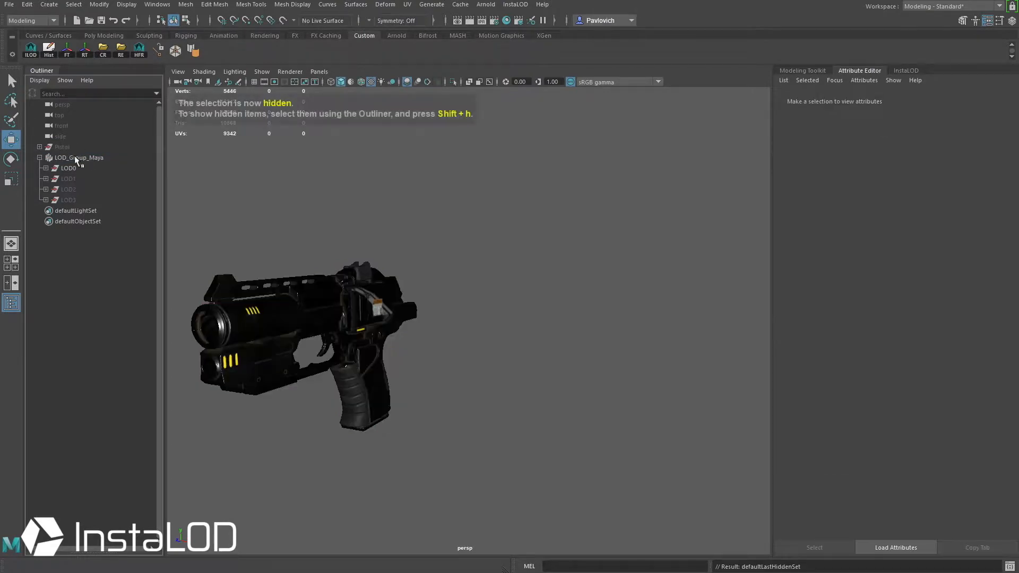
- Try to unhide the LOD0 to LOD3 groups inside LOD_Group_Maya
{"action": "left_click", "coordinate": [74, 170]}
{"action": "left_click", "coordinate": [68, 199], "text": "shift"}
{"action": "key", "text": "shift+h"}
{"action": "left_click", "coordinate": [74, 168]}
{"action": "left_click", "coordinate": [81, 159]}
- Unparent the LOD0 to LOD3 groups from LOD_Group_Maya and delete the emptied LOD group
{"action": "left_click", "coordinate": [72, 167]}
{"action": "left_click", "coordinate": [71, 199], "text": "shift"}
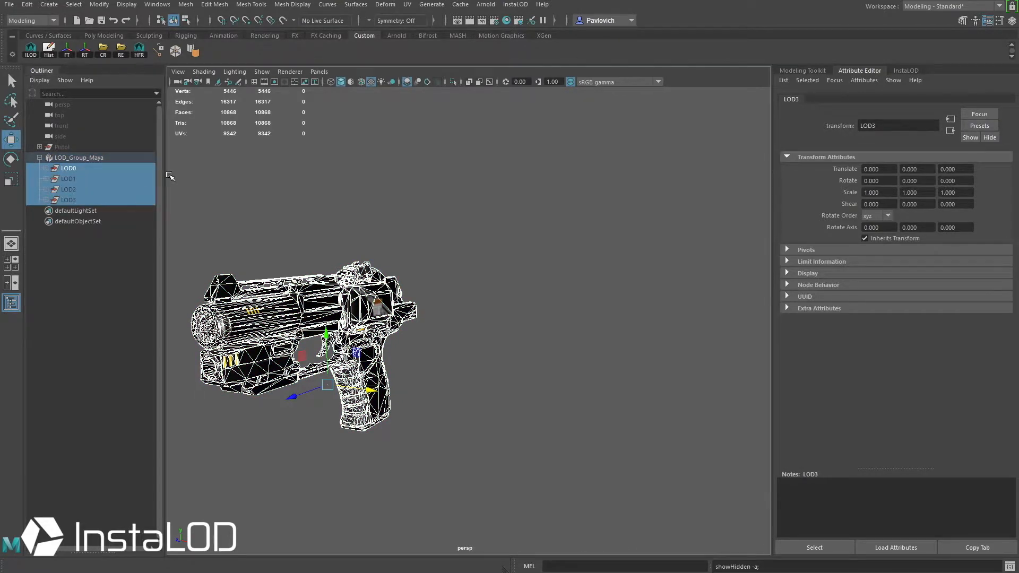
{"action": "key", "text": "shift+p"}
{"action": "left_click", "coordinate": [102, 158]}
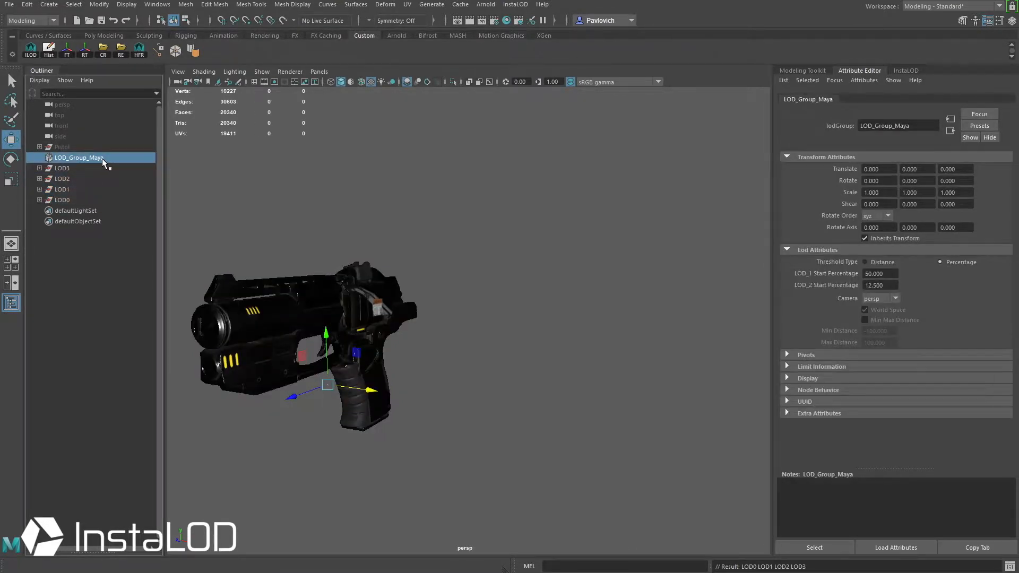
{"action": "key", "text": "Delete"}
- Spread the pistols side by side by moving LOD1, LOD2 and LOD3 to X translations of about 3.33, 7.02 and 8.89
{"action": "left_click", "coordinate": [80, 189]}
{"action": "left_click", "coordinate": [64, 179]}
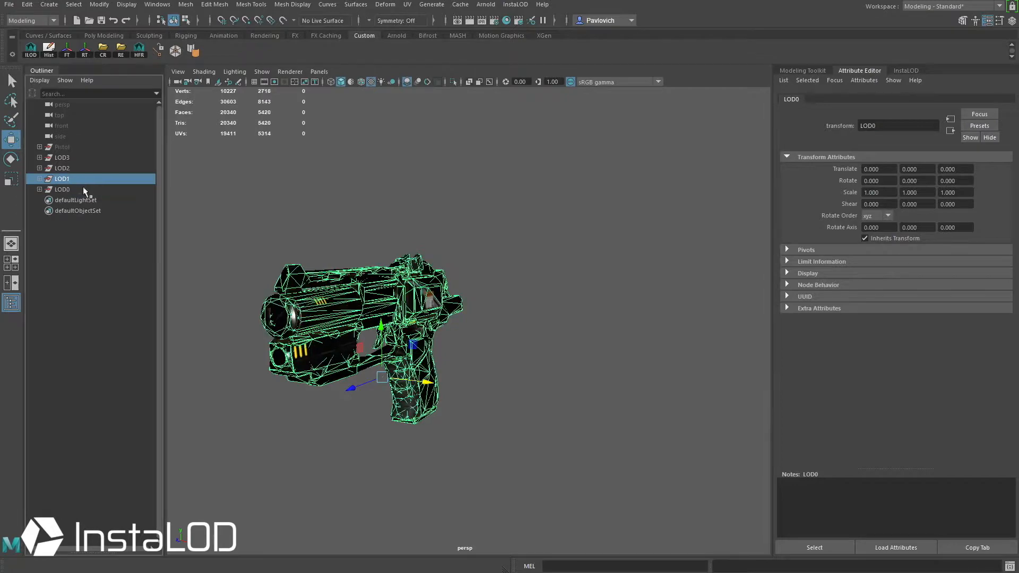
{"action": "key", "text": "f"}
{"action": "left_click", "coordinate": [63, 168]}
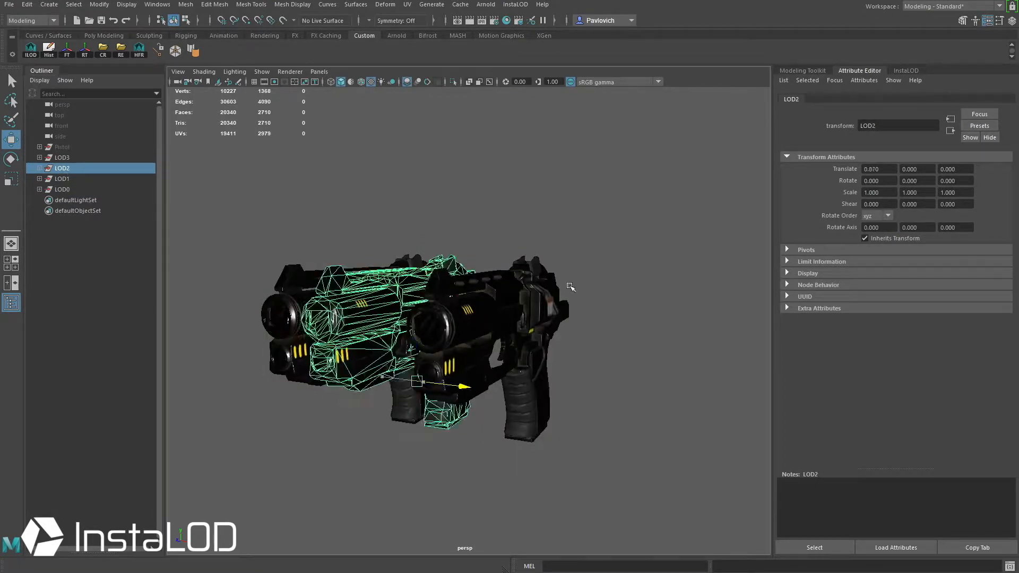
{"action": "left_click", "coordinate": [88, 158]}
{"action": "middle_click_drag", "start_coordinate": [306, 271], "coordinate": [735, 318]}
{"action": "right_click_drag", "start_coordinate": [587, 275], "coordinate": [557, 255], "text": "alt"}
{"action": "left_click", "coordinate": [557, 255]}
{"action": "mouse_move", "coordinate": [558, 256]}
{"action": "left_mouse_down", "text": "alt"}
{"action": "mouse_move", "coordinate": [632, 296]}
{"action": "mouse_move", "coordinate": [564, 285]}
{"action": "mouse_move", "coordinate": [566, 254]}
{"action": "left_mouse_up", "text": "alt"}
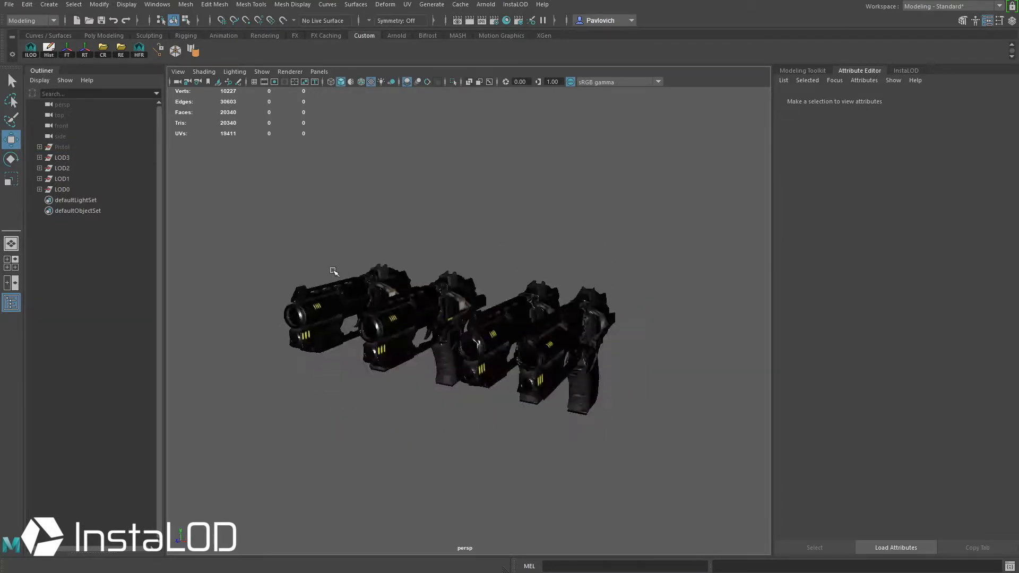
- Compare the wireframes and polygon statistics of LOD0, LOD1, LOD2 and LOD3 in turn, and examine the pistols from several angles
{"action": "left_click", "coordinate": [62, 189]}
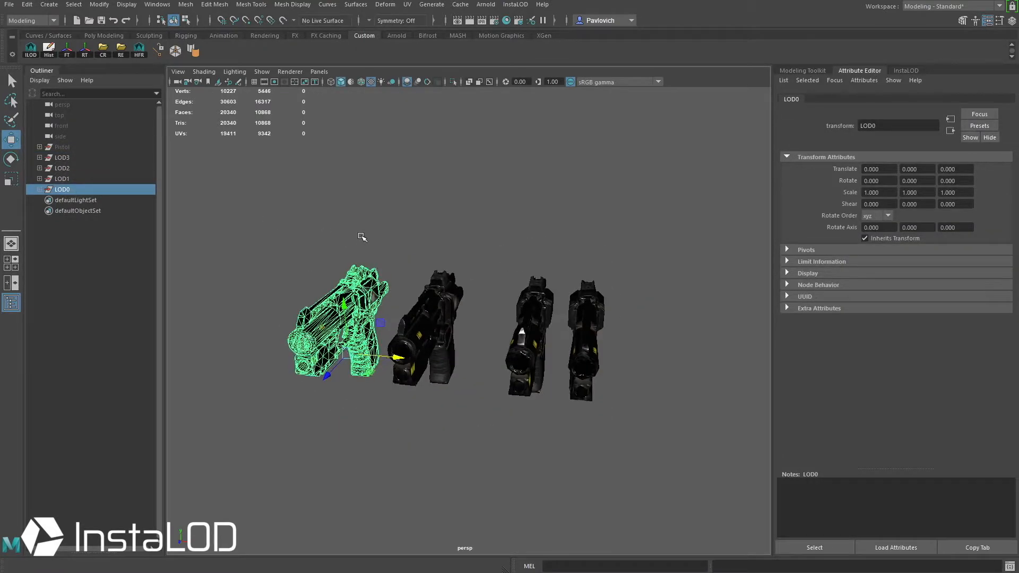
{"action": "left_click", "coordinate": [68, 179]}
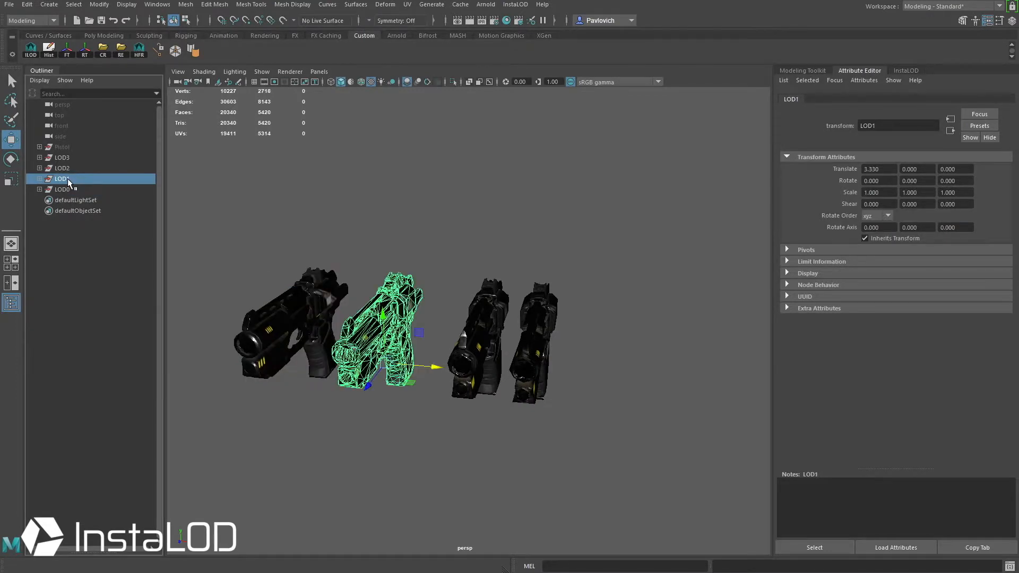
{"action": "left_click", "coordinate": [62, 169]}
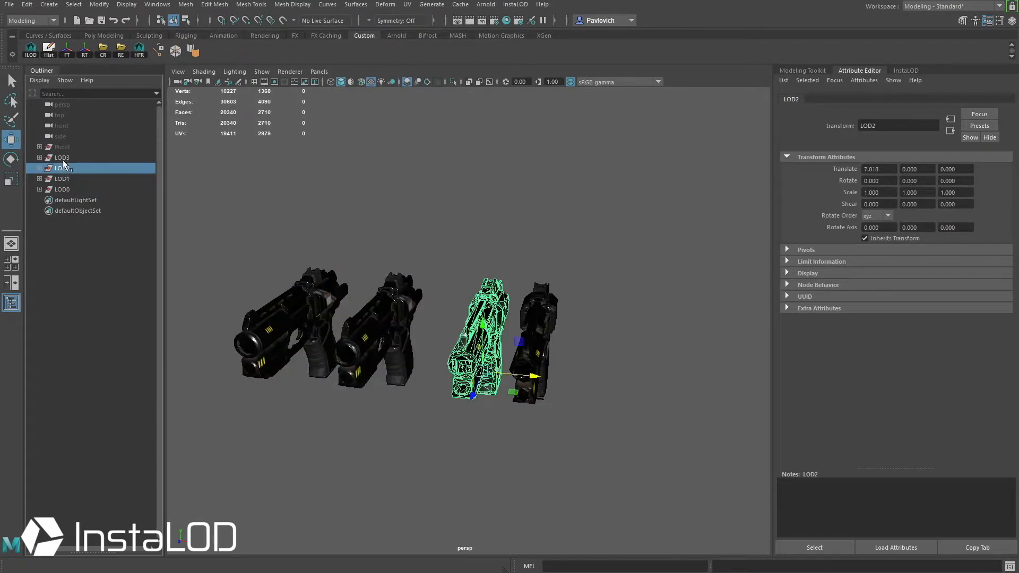
{"action": "left_click", "coordinate": [66, 159]}
{"action": "left_click_drag", "start_coordinate": [386, 227], "coordinate": [298, 204], "text": "alt"}
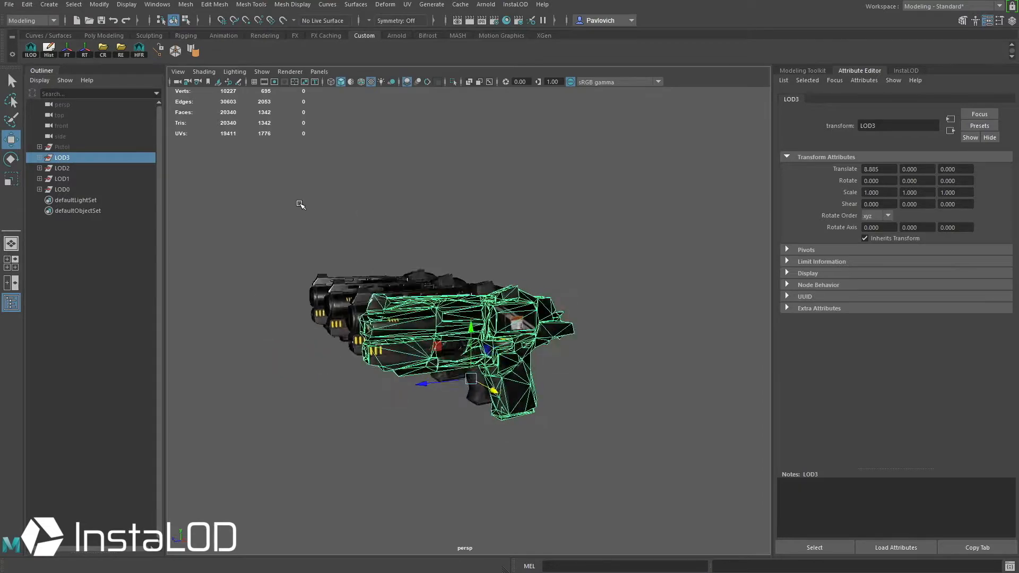
{"action": "left_click", "coordinate": [363, 190]}
{"action": "right_click_drag", "start_coordinate": [351, 202], "coordinate": [390, 225], "text": "alt"}
{"action": "left_click_drag", "start_coordinate": [390, 225], "coordinate": [413, 254], "text": "alt"}
{"action": "middle_click_drag", "start_coordinate": [424, 256], "coordinate": [519, 259], "text": "alt"}
{"action": "left_click_drag", "start_coordinate": [518, 259], "coordinate": [349, 301], "text": "alt"}
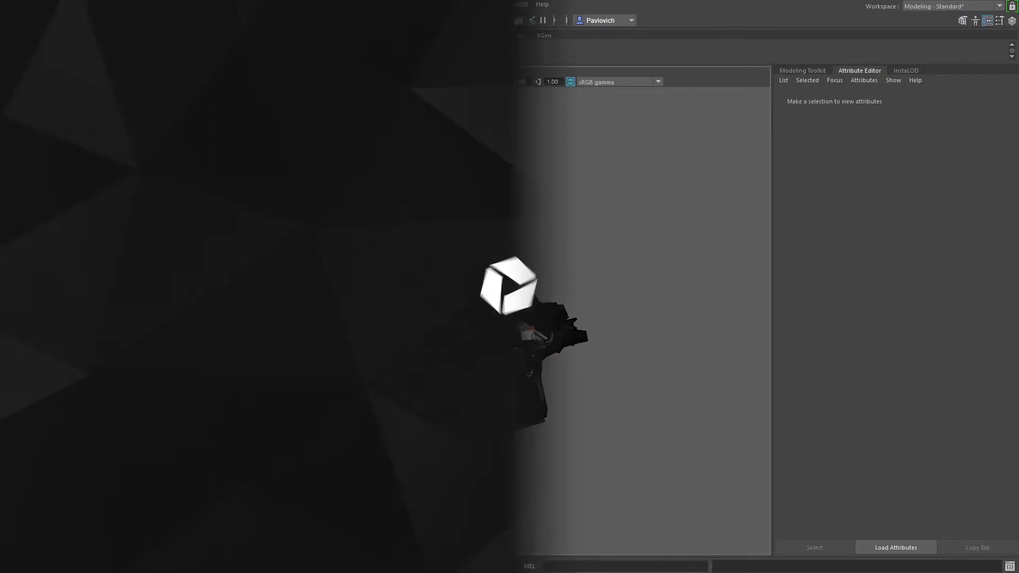